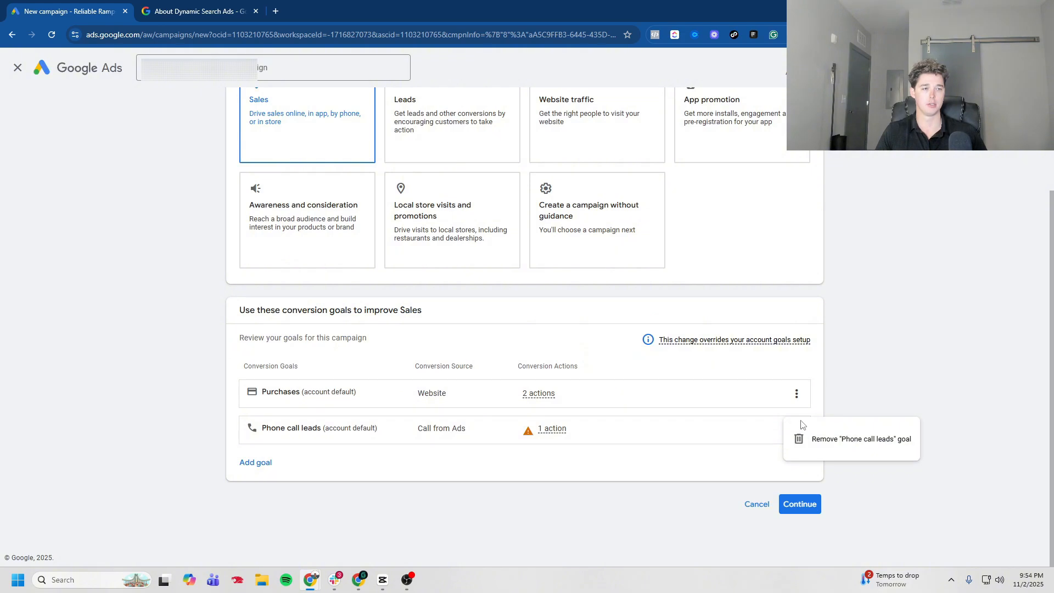
Step: Remove the Phone call leads conversion goal from the Sales objective
click(792, 435)
click(635, 341)
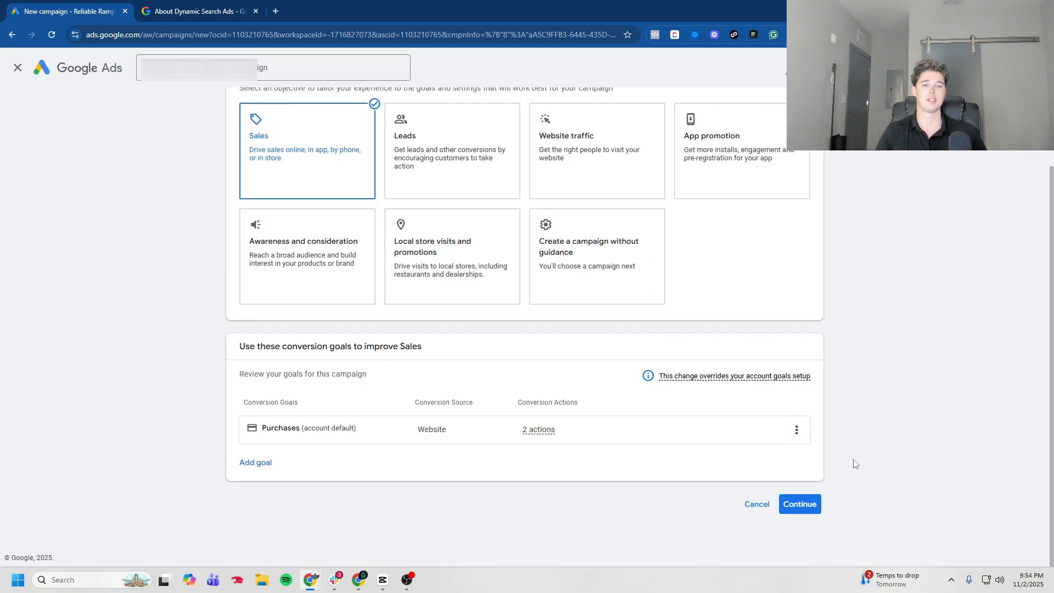
Step: Choose the Search campaign type and name the campaign MMT - DSA, then continue
click(736, 291)
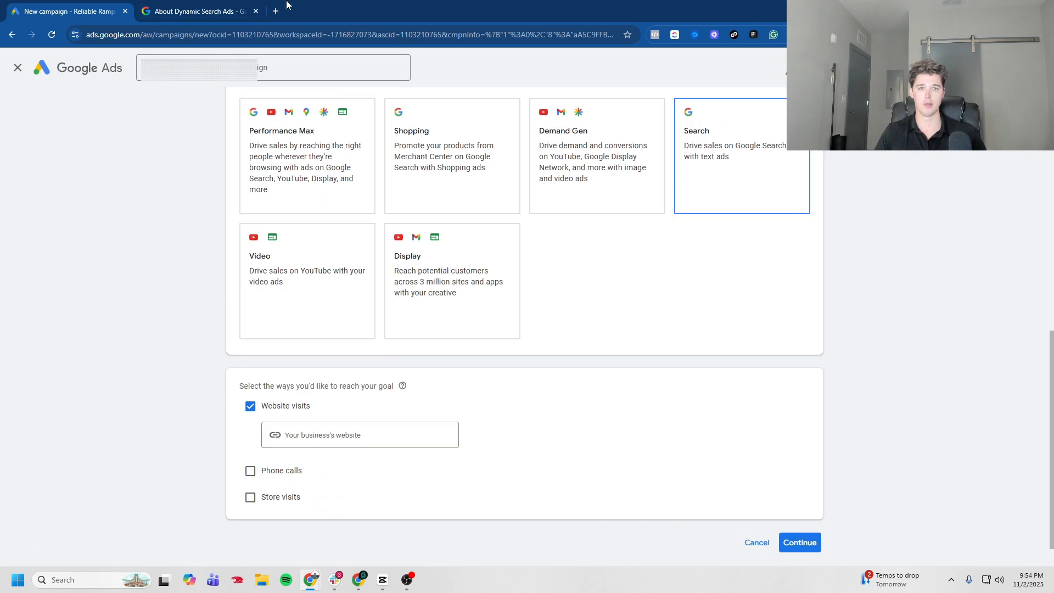
text(MMT)
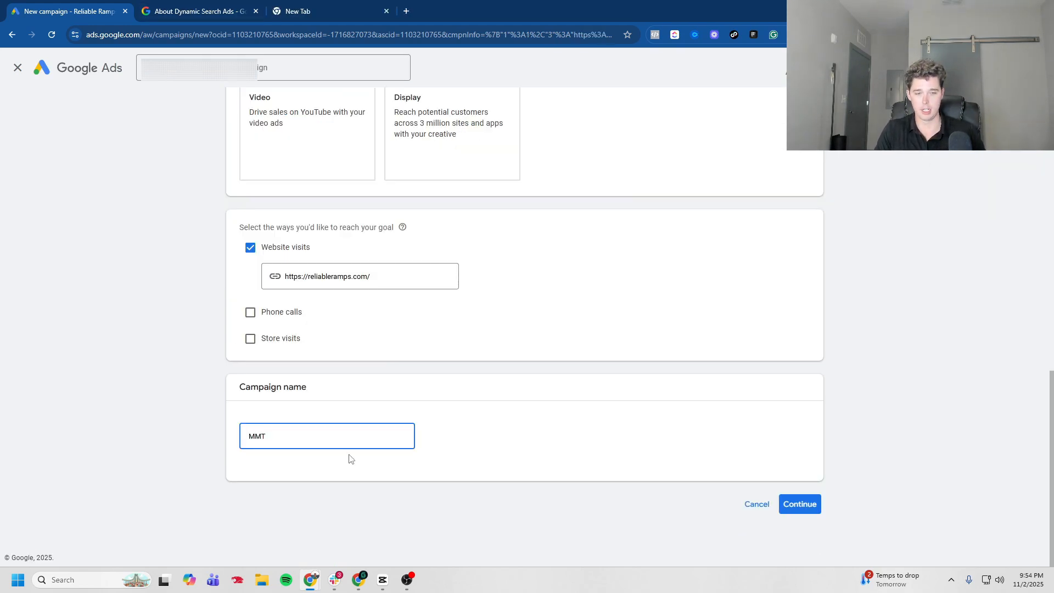
text( - DS)
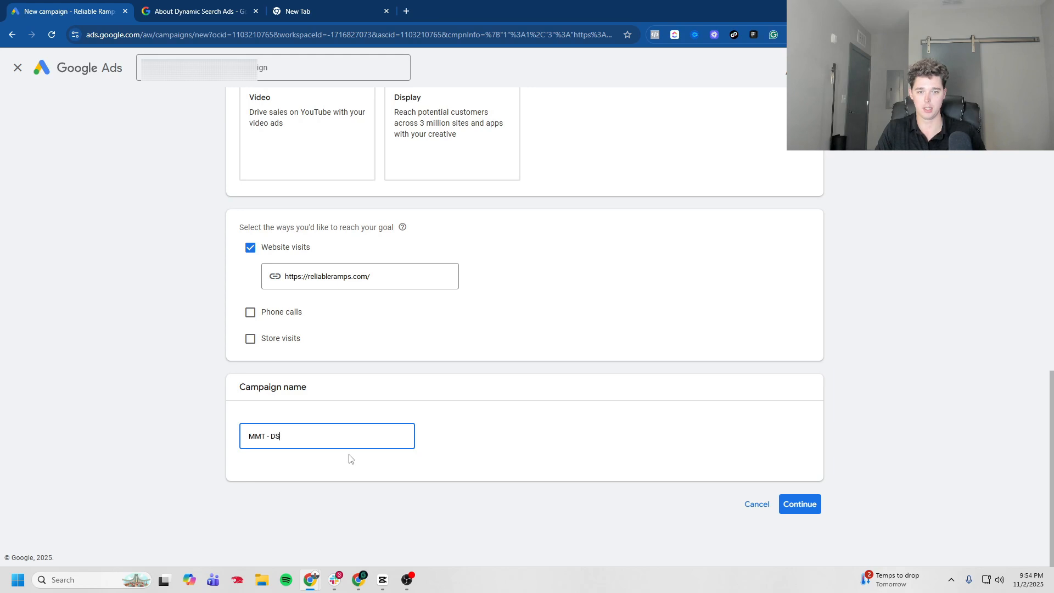
text(A)
click(804, 504)
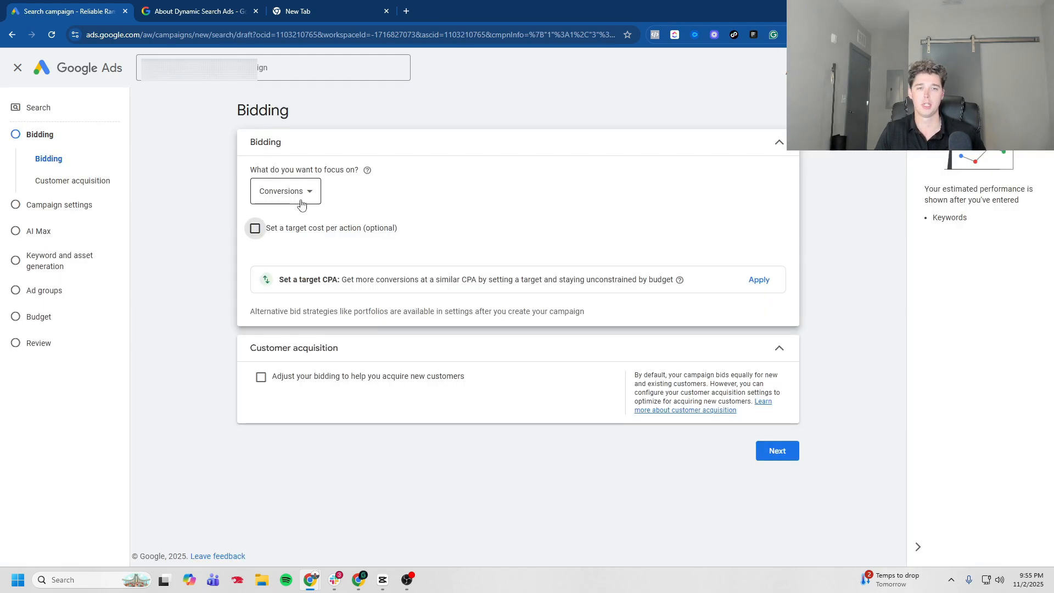
Step: Continue past bidding and exclude the Google Search Partners and Google Display networks
click(776, 451)
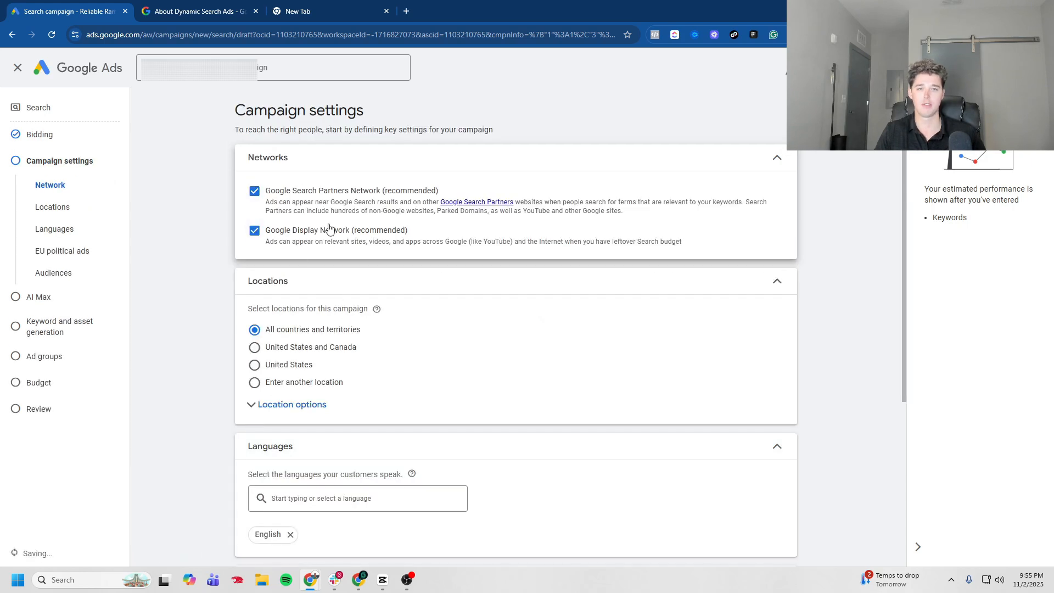
click(254, 190)
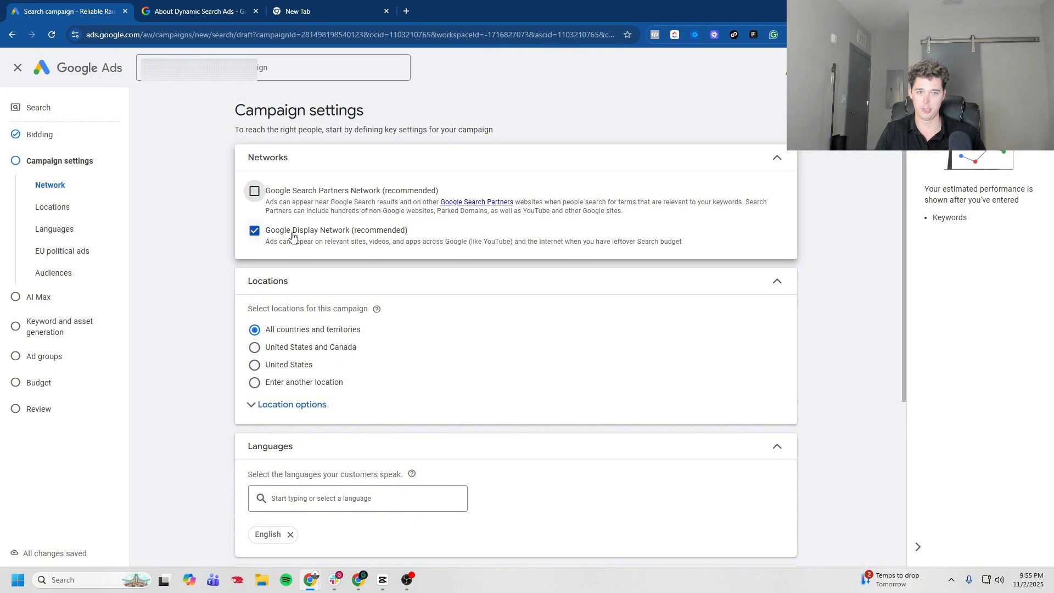
click(254, 230)
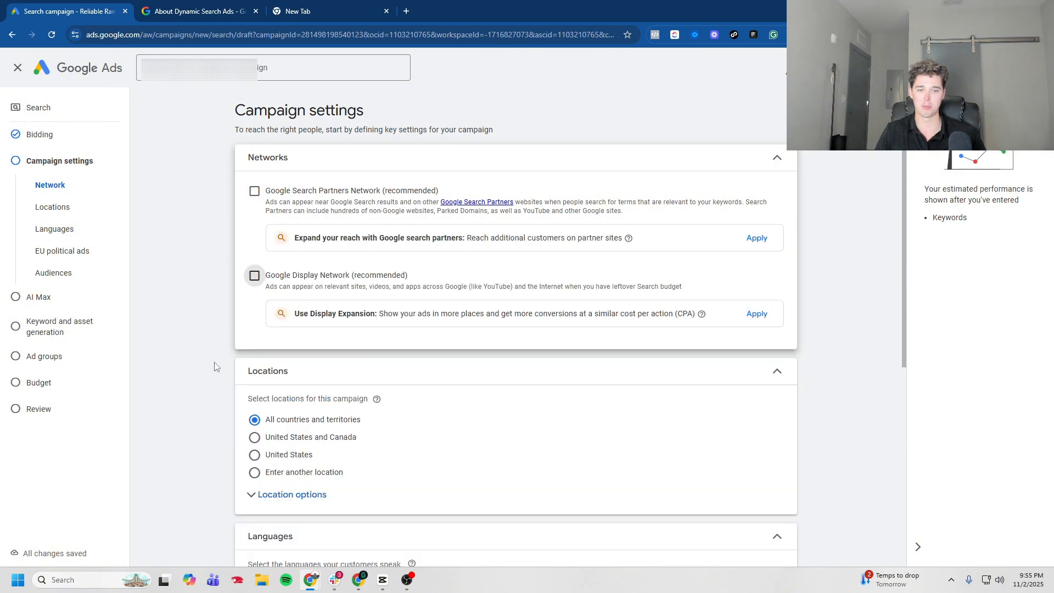
Step: Target the United States and limit location targeting to people in or regularly in the location
scroll(214, 366, down, 2)
click(263, 385)
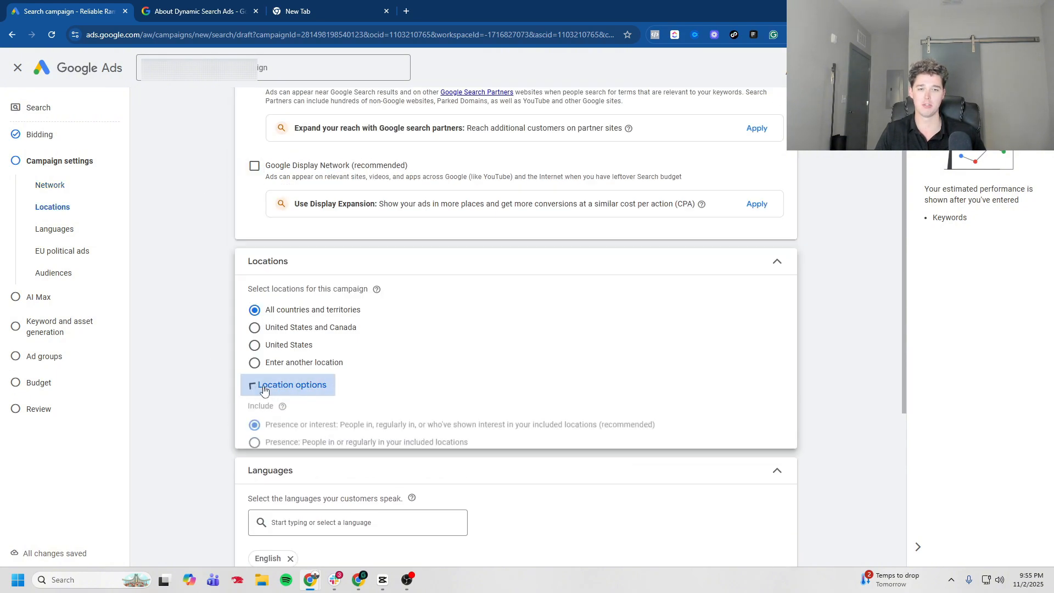
click(270, 349)
scroll(233, 349, down, 2)
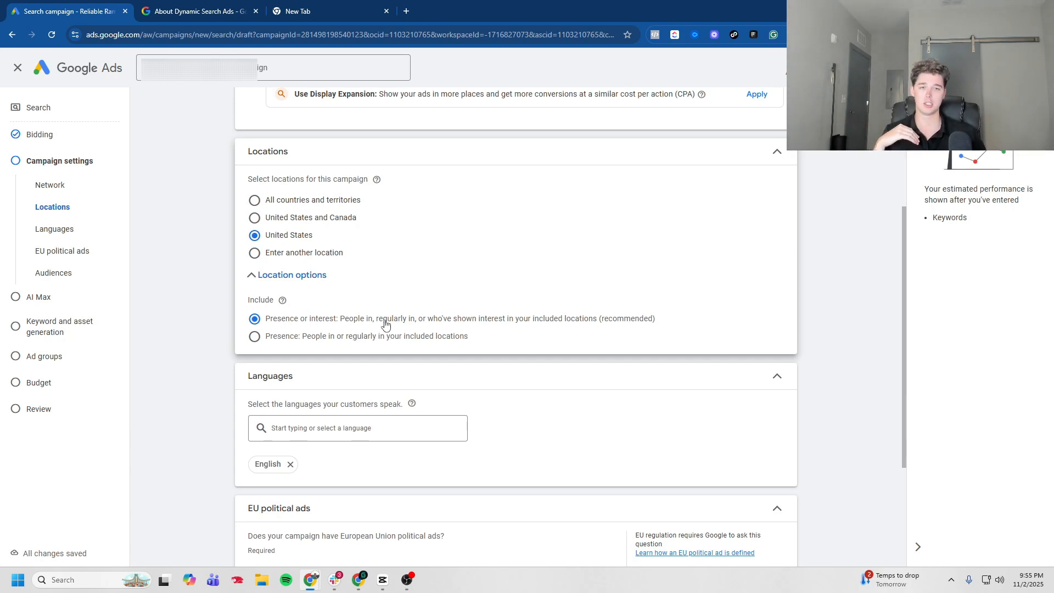
click(329, 337)
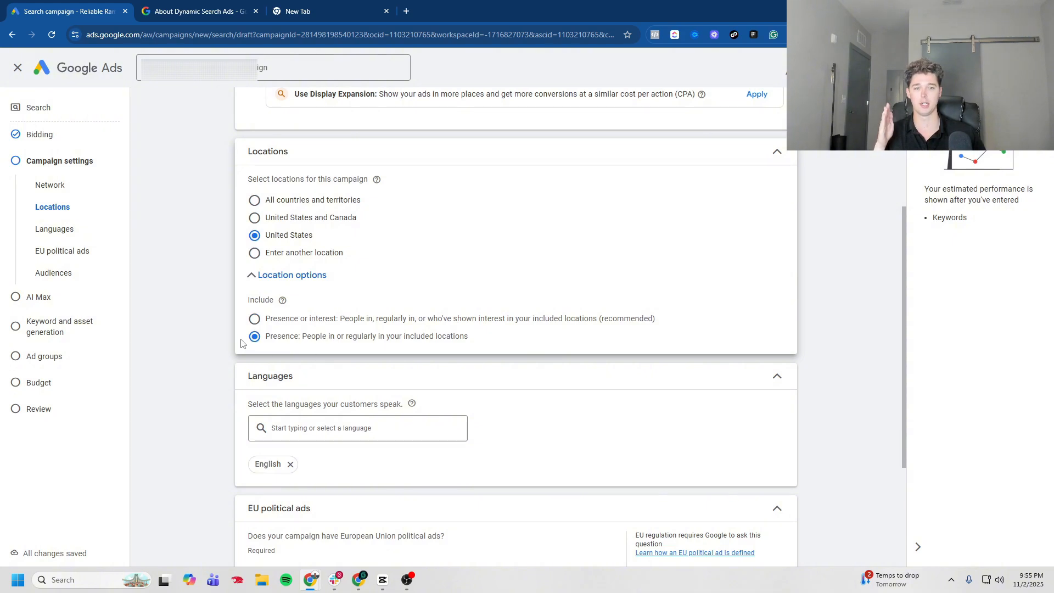
Step: Declare that the campaign has no EU political ads and proceed to the next section
scroll(329, 337, down, 3)
click(433, 437)
scroll(424, 502, down, 2)
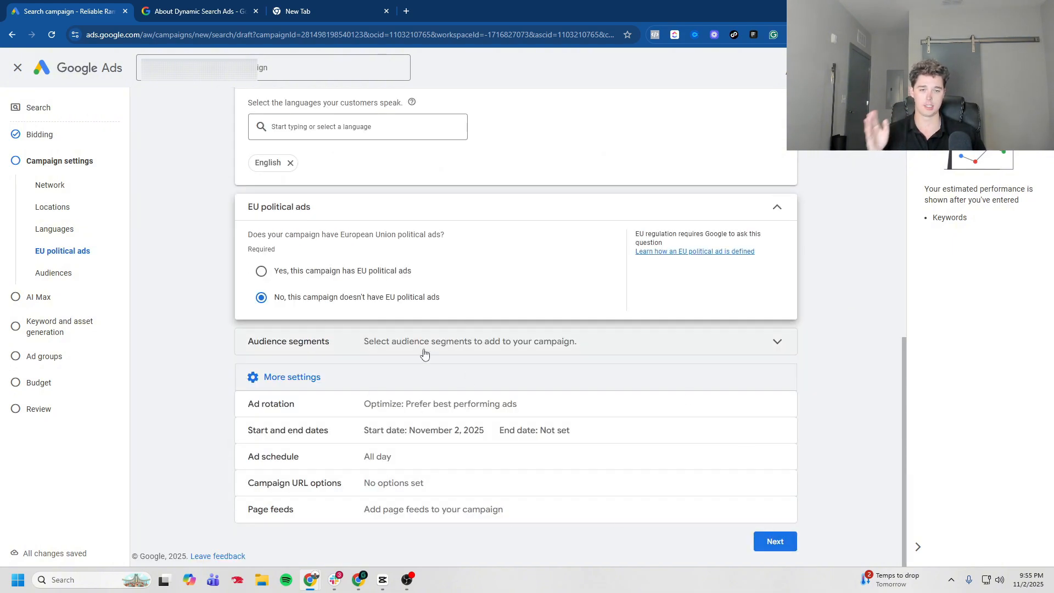
click(775, 542)
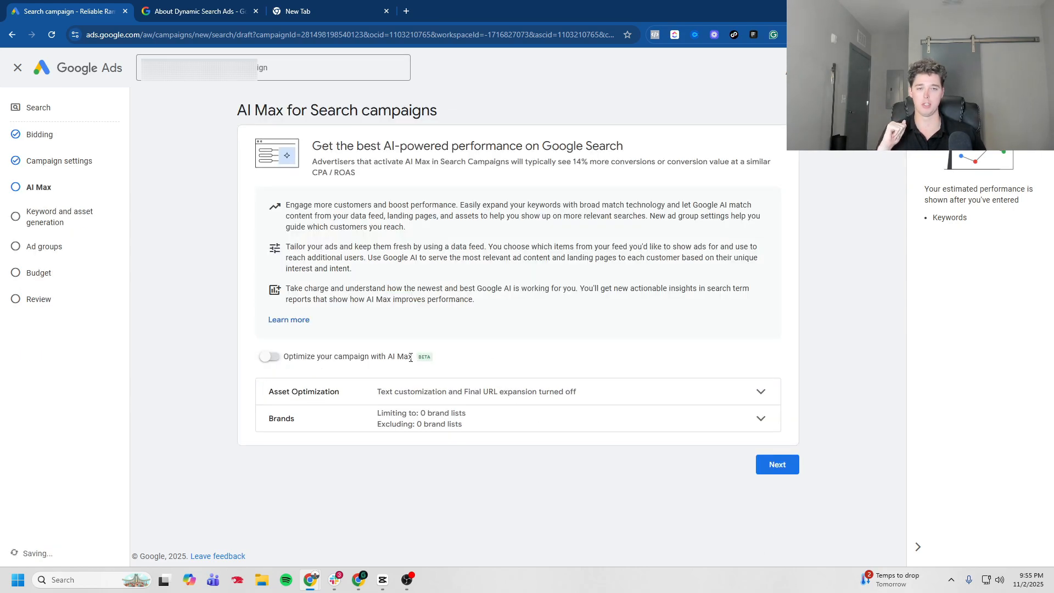
Step: Leave AI Max off and continue past keyword and asset generation
click(777, 468)
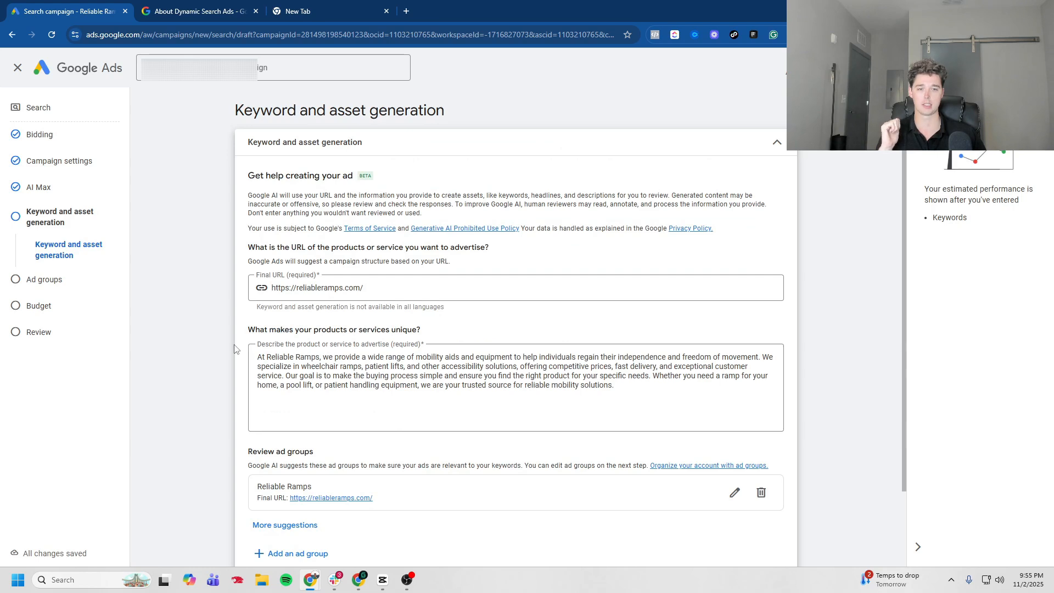
scroll(236, 349, down, 3)
click(705, 543)
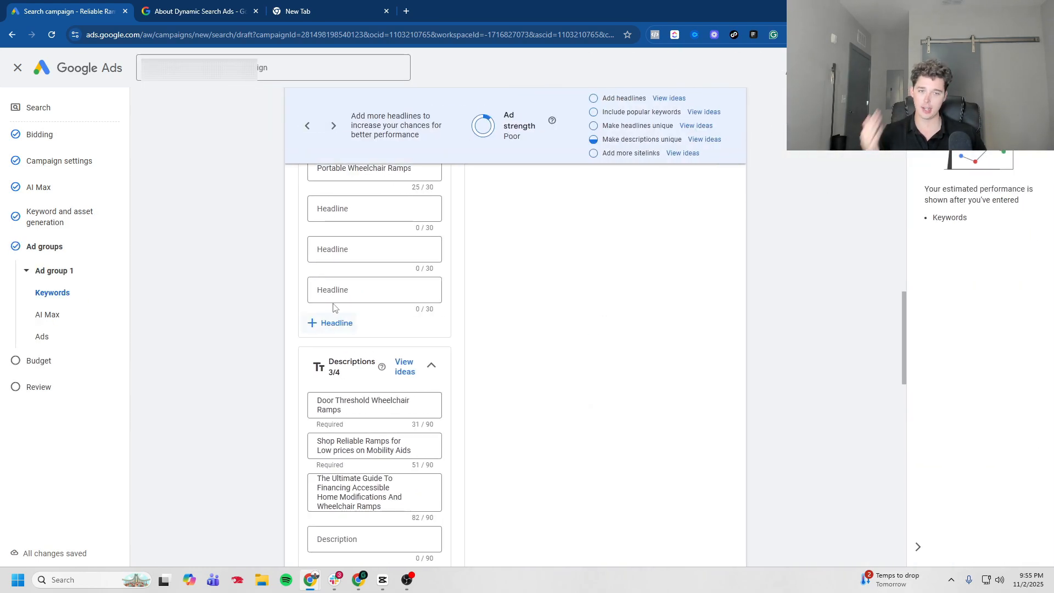
Step: Delete the auto-generated Ad group 1 so the campaign has no standard ad groups
scroll(260, 281, up, 10)
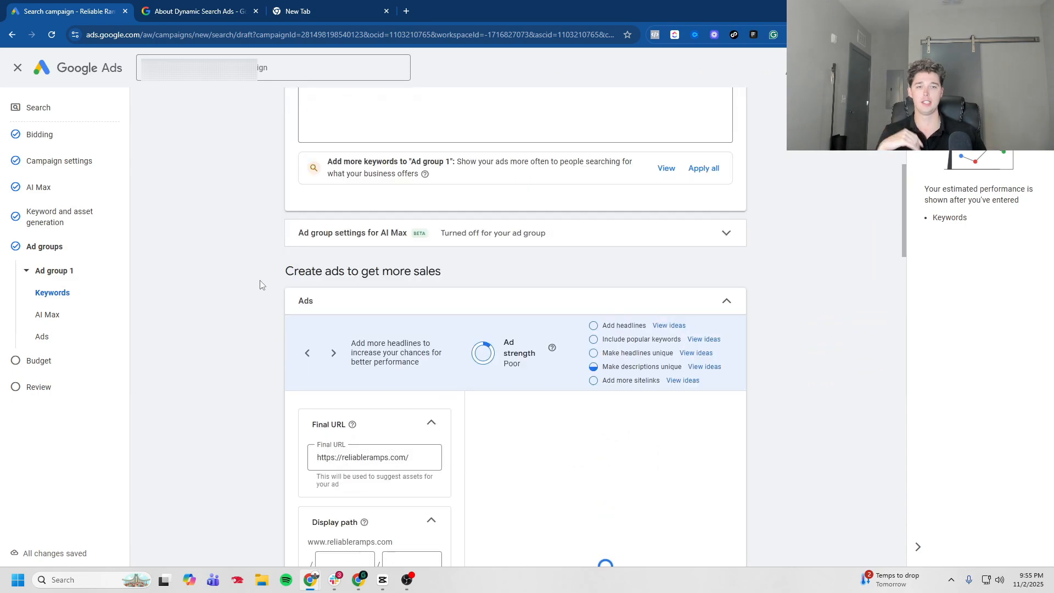
click(619, 302)
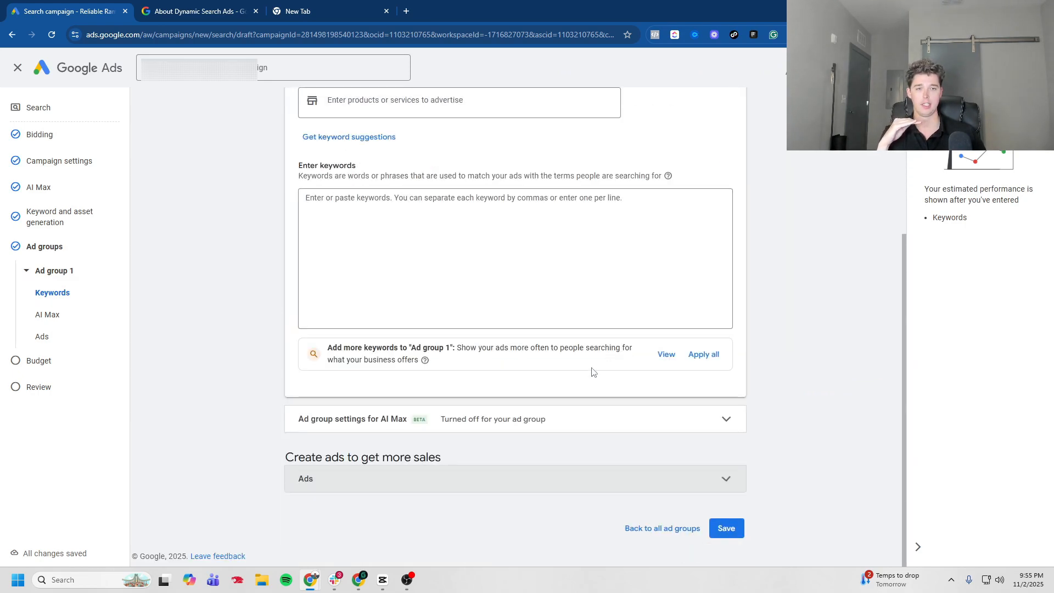
scroll(645, 450, up, 4)
click(703, 214)
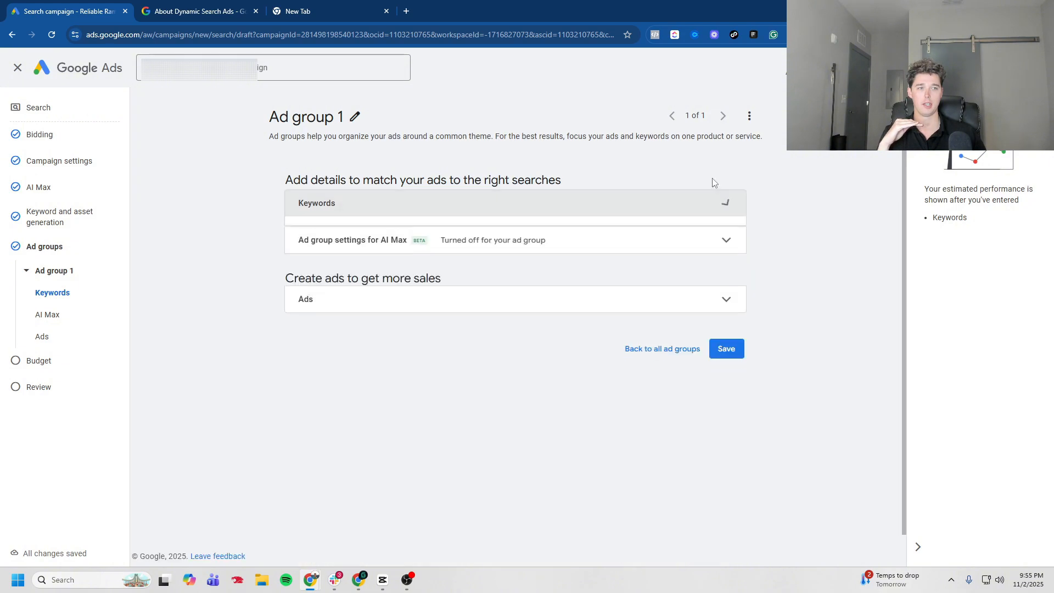
click(62, 339)
click(749, 116)
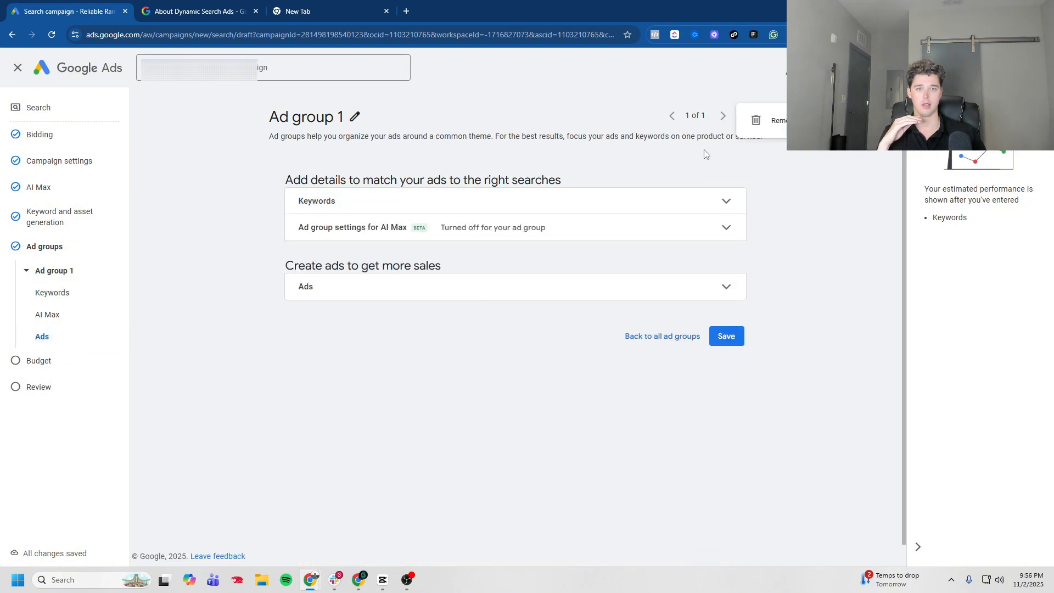
click(779, 120)
click(633, 342)
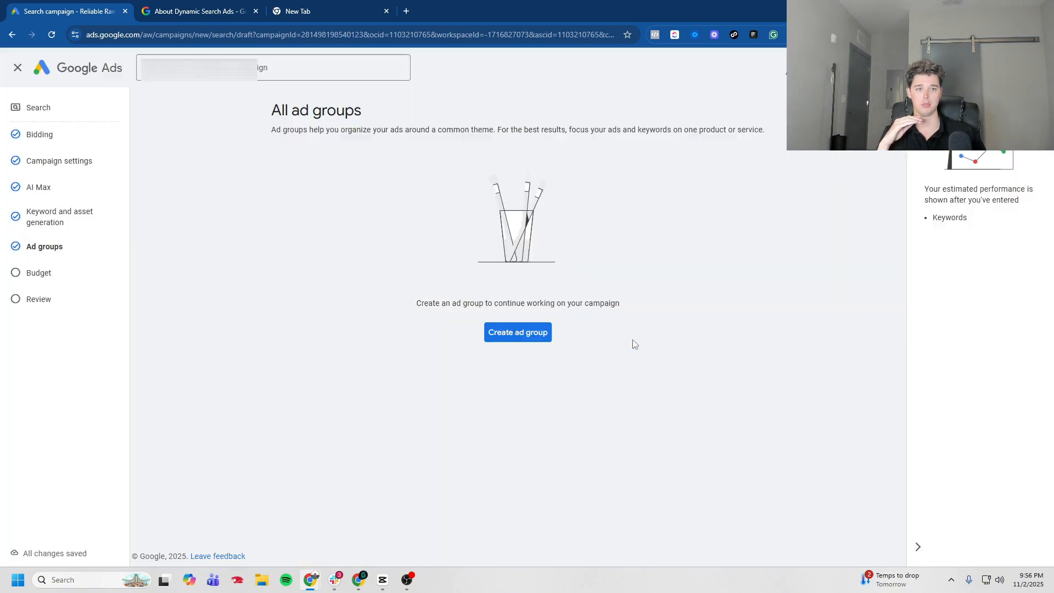
Step: Keep the $5.00 daily budget, review the campaign and publish it despite missing ads
click(59, 309)
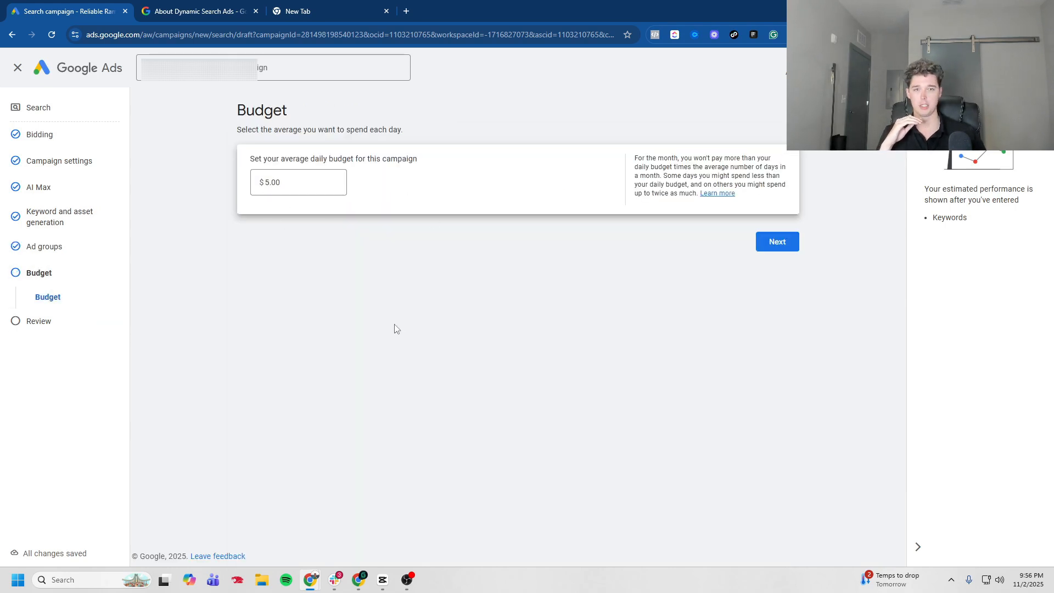
click(76, 323)
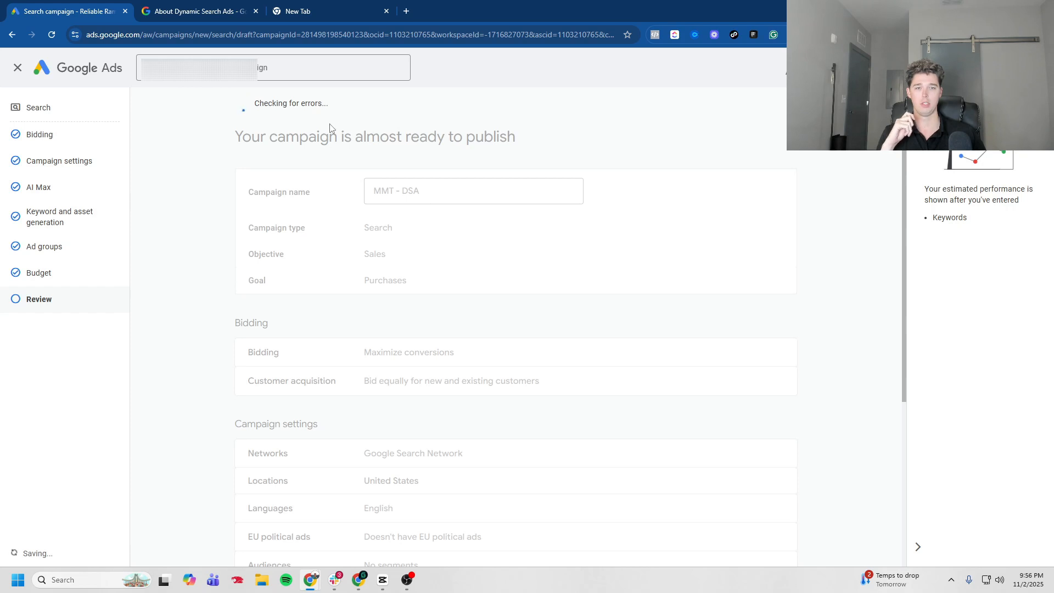
click(738, 124)
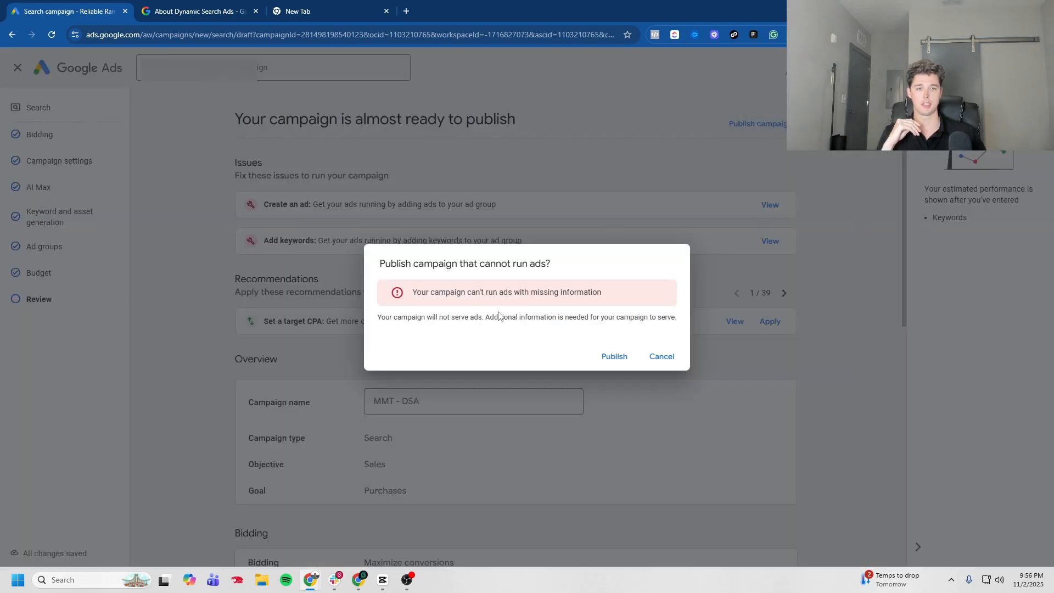
click(614, 356)
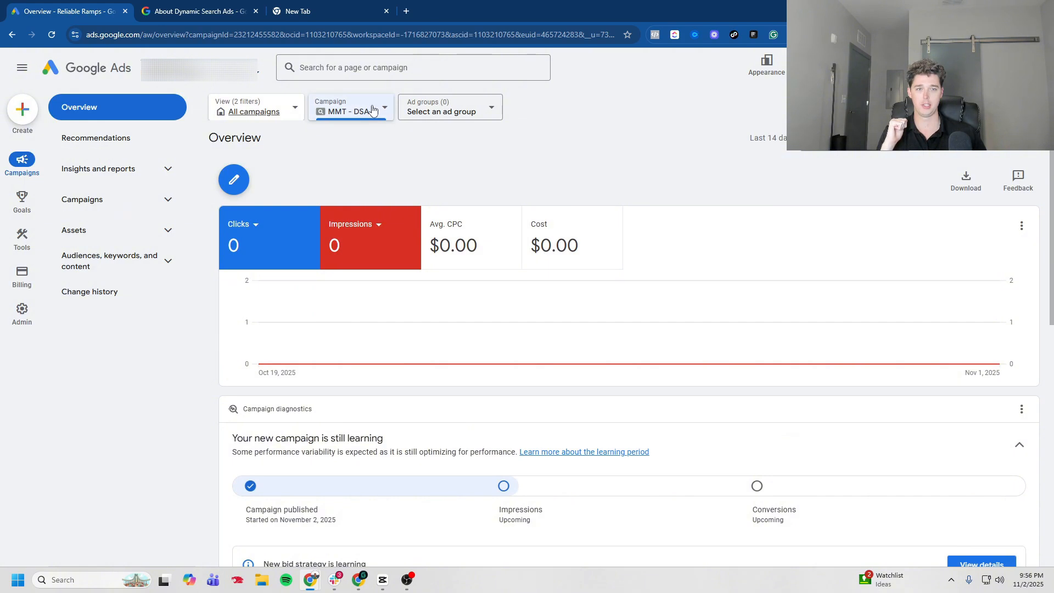
Step: Start a new ad group for the campaign and change its type to Dynamic
click(162, 202)
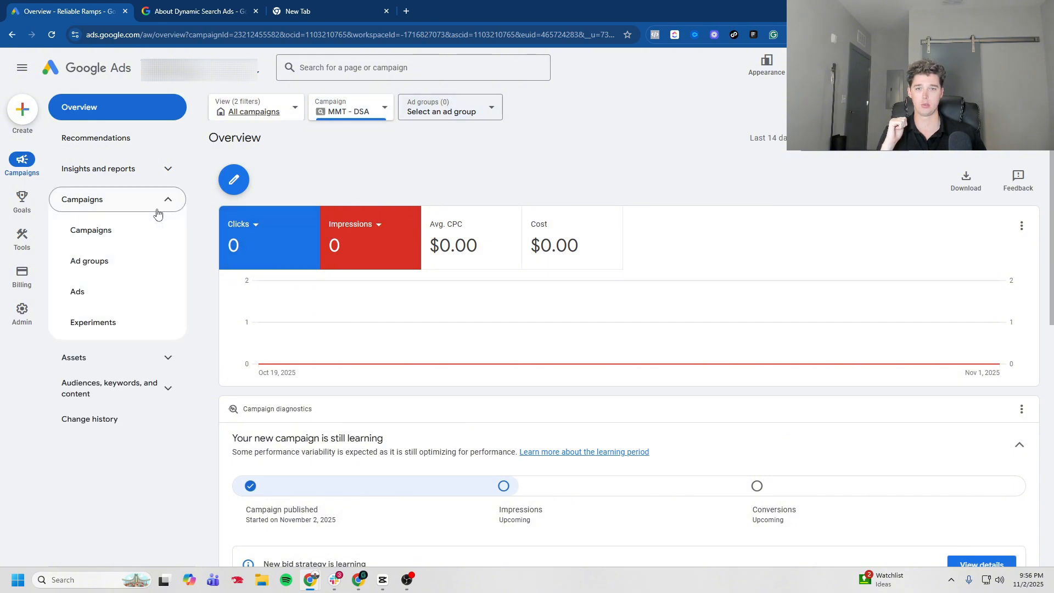
click(131, 269)
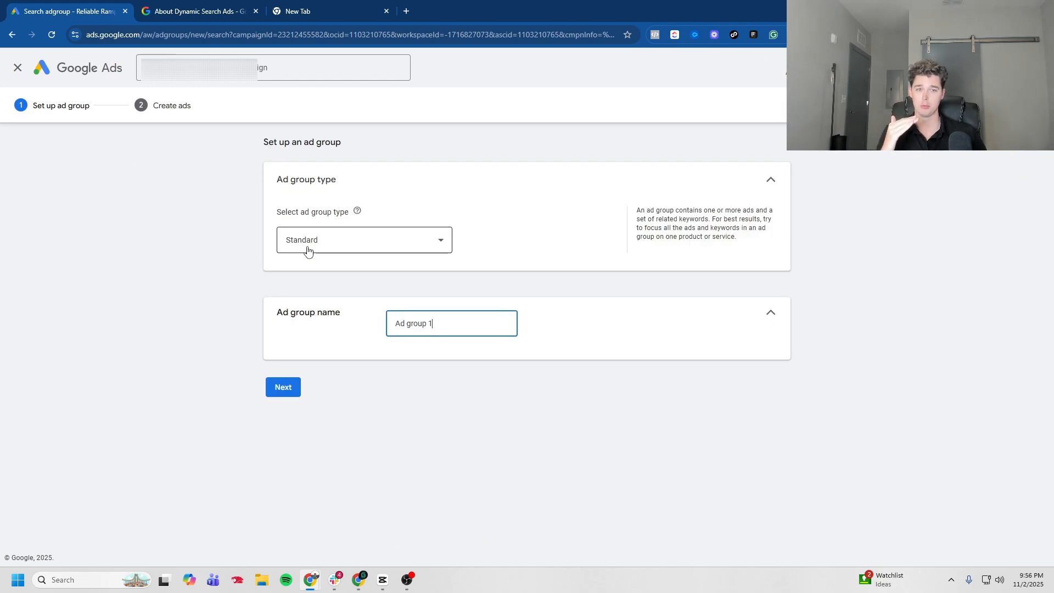
click(307, 250)
click(307, 267)
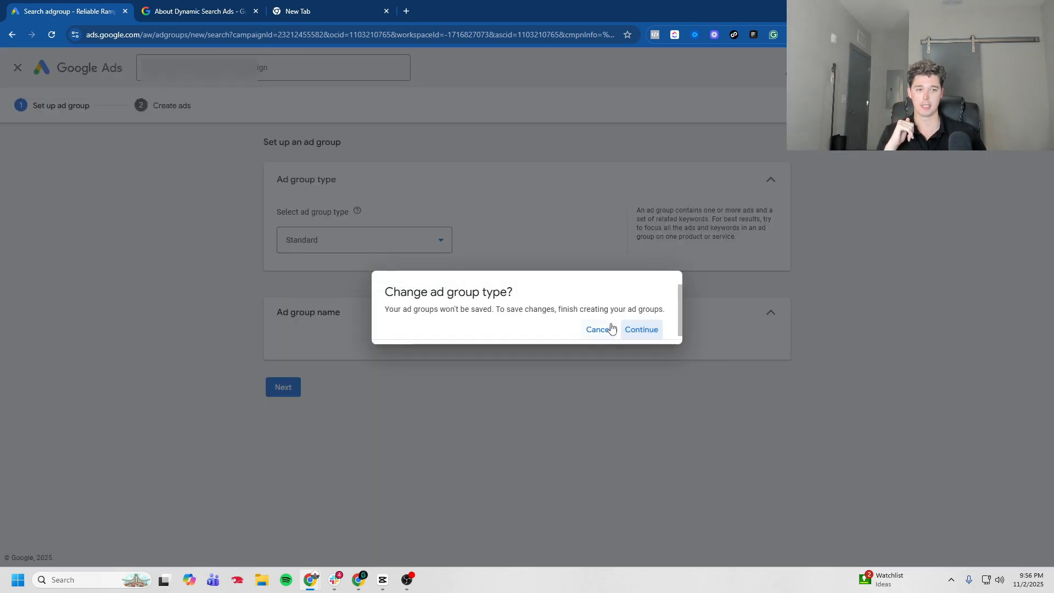
click(648, 328)
Step: Name the dynamic ad group Wheelchair
triple_click(326, 389)
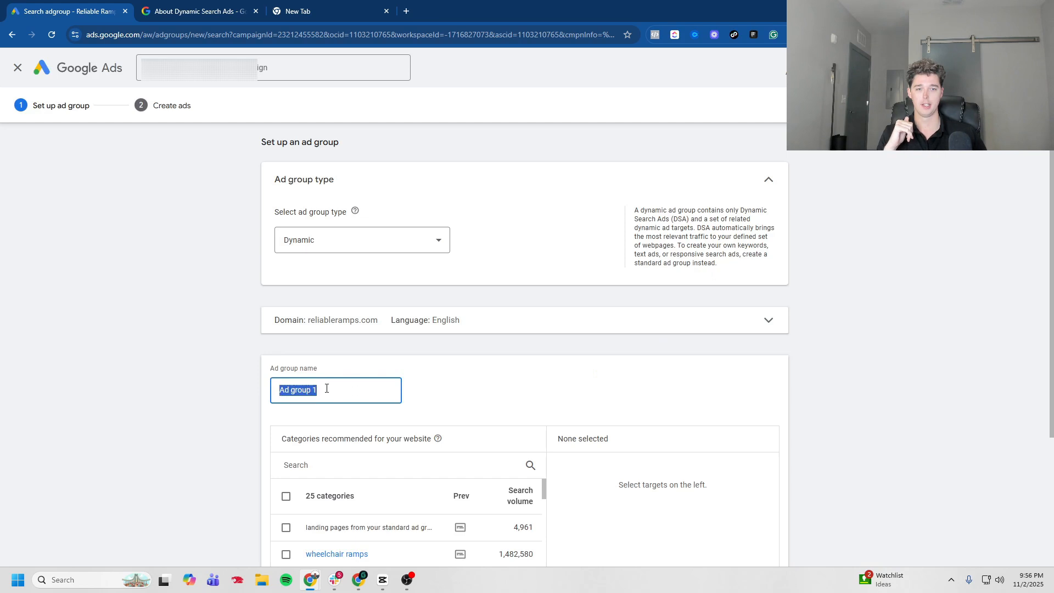
text(Wheelchair)
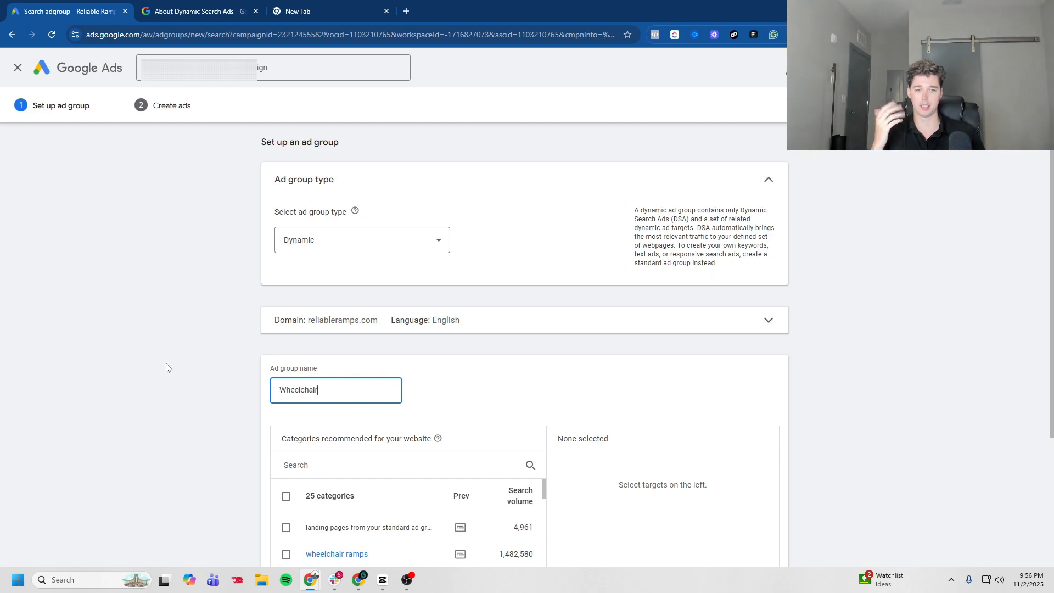
click(162, 357)
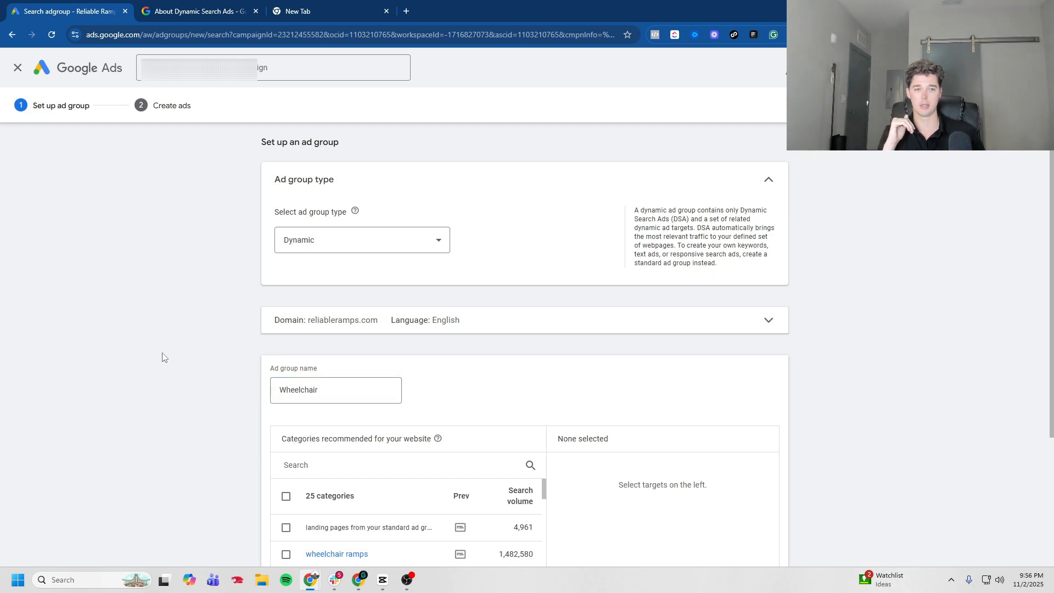
Step: Examine the targeting options for recommended categories, specific webpages and all webpages
scroll(162, 354, down, 2)
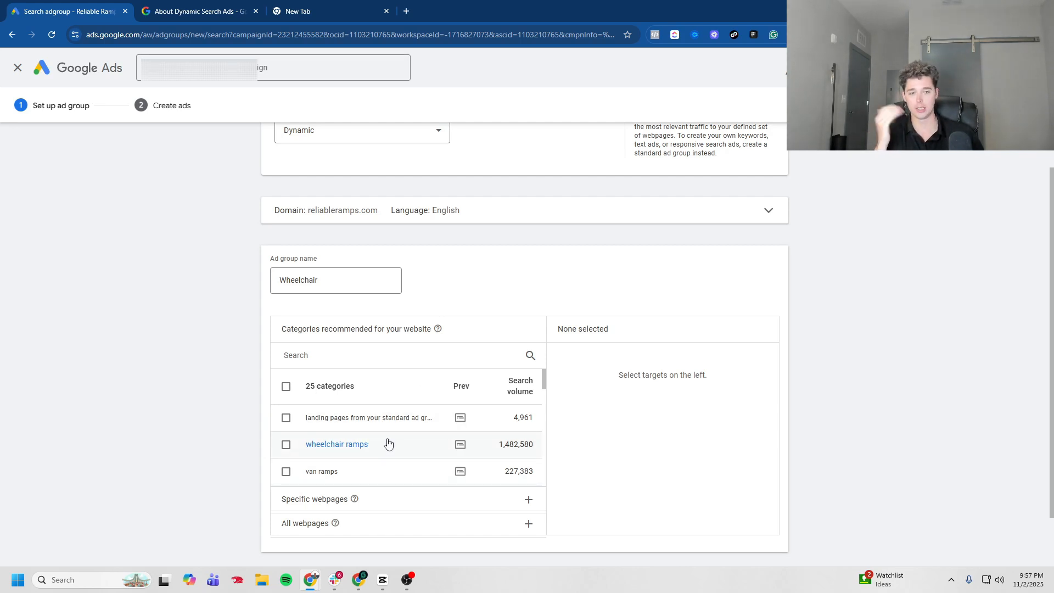
scroll(343, 464, down, 1)
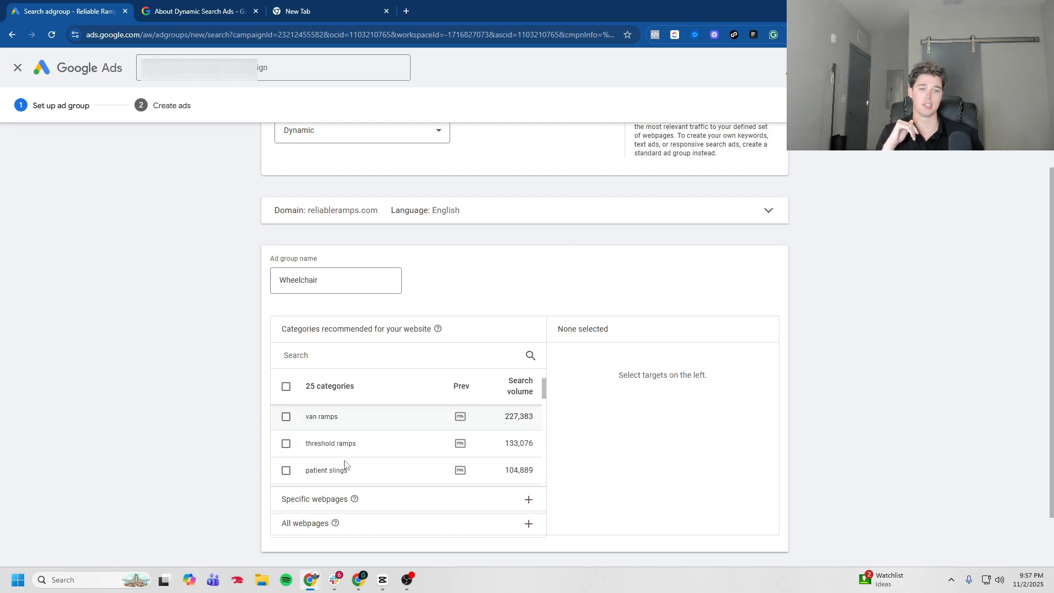
click(332, 500)
click(330, 426)
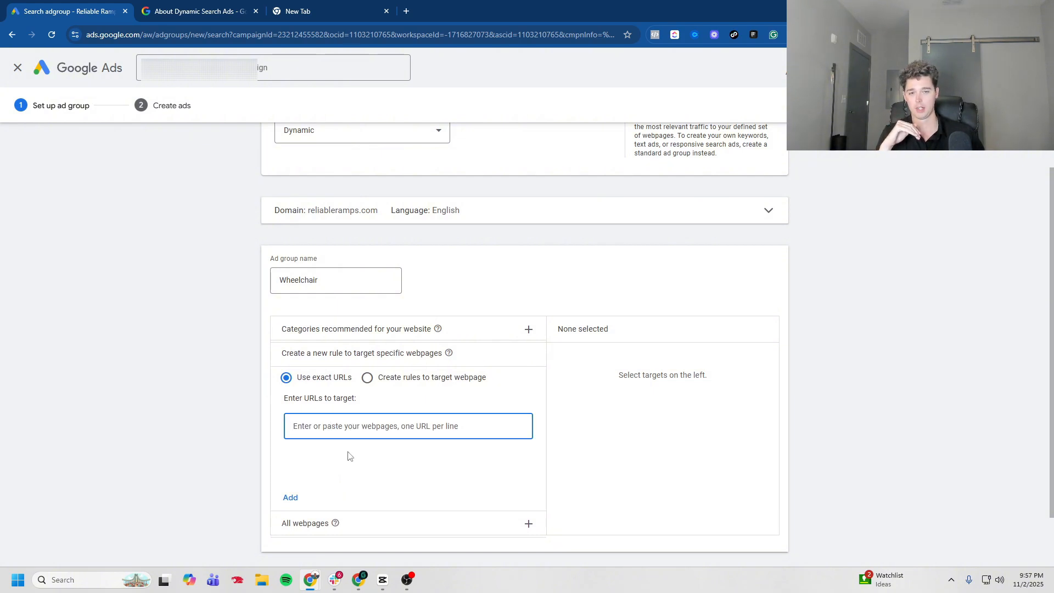
click(365, 523)
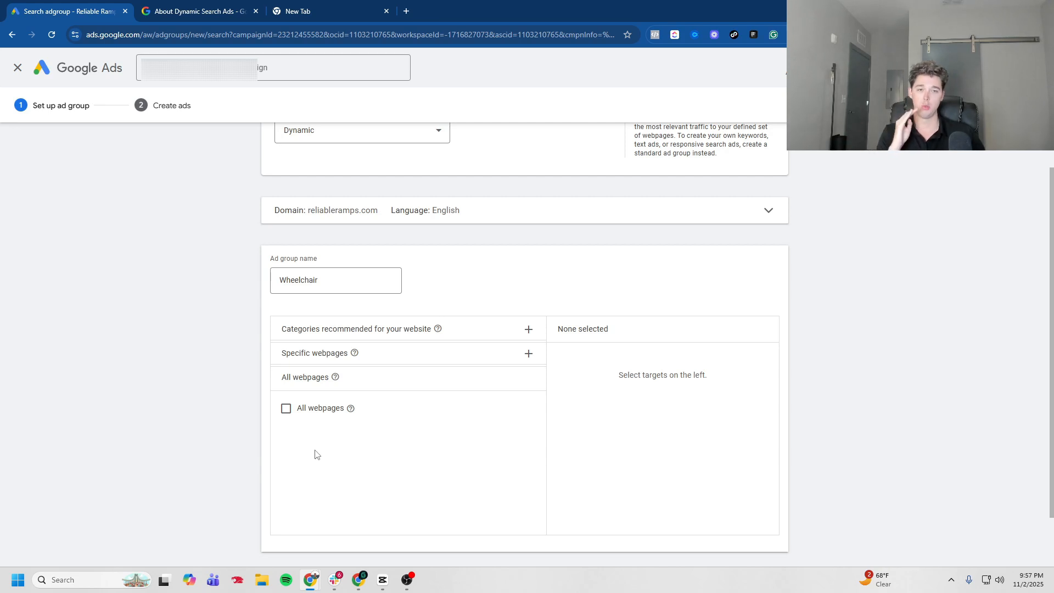
click(386, 354)
click(371, 336)
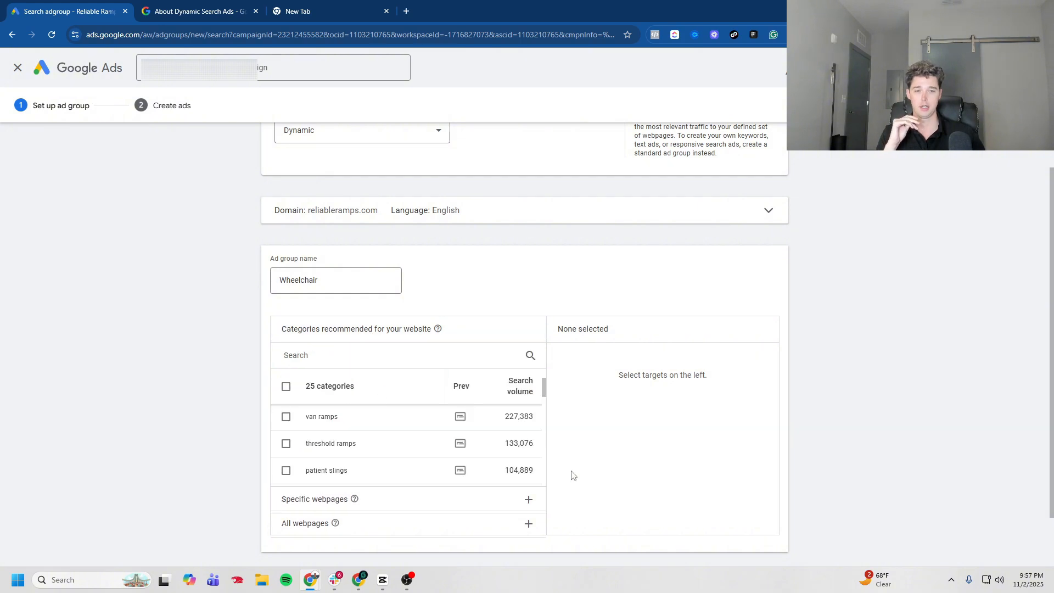
Step: Target the wheelchair ramps category and preview its example ads
scroll(426, 442, up, 1)
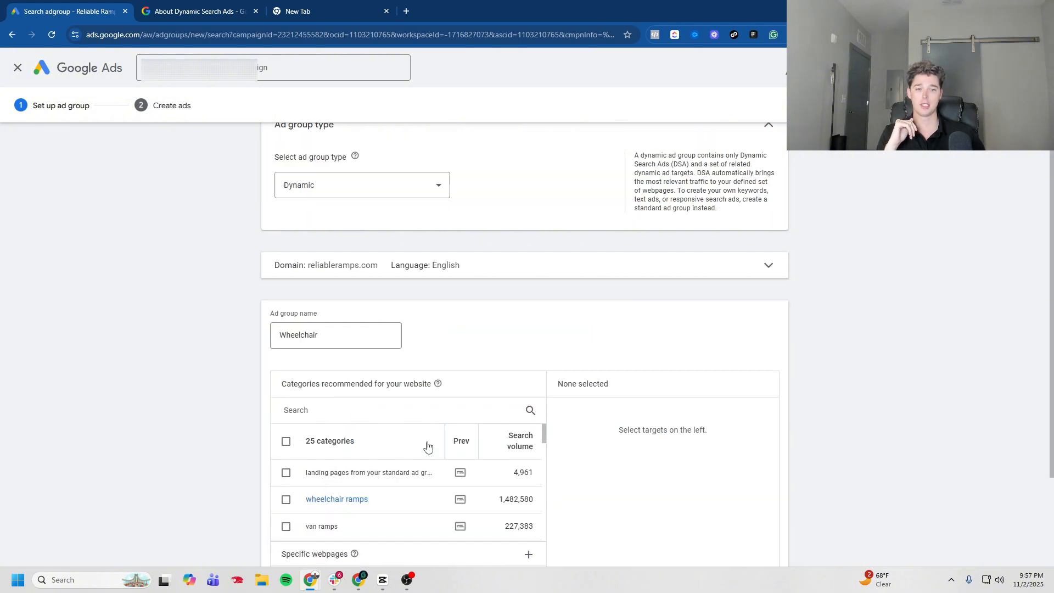
click(286, 499)
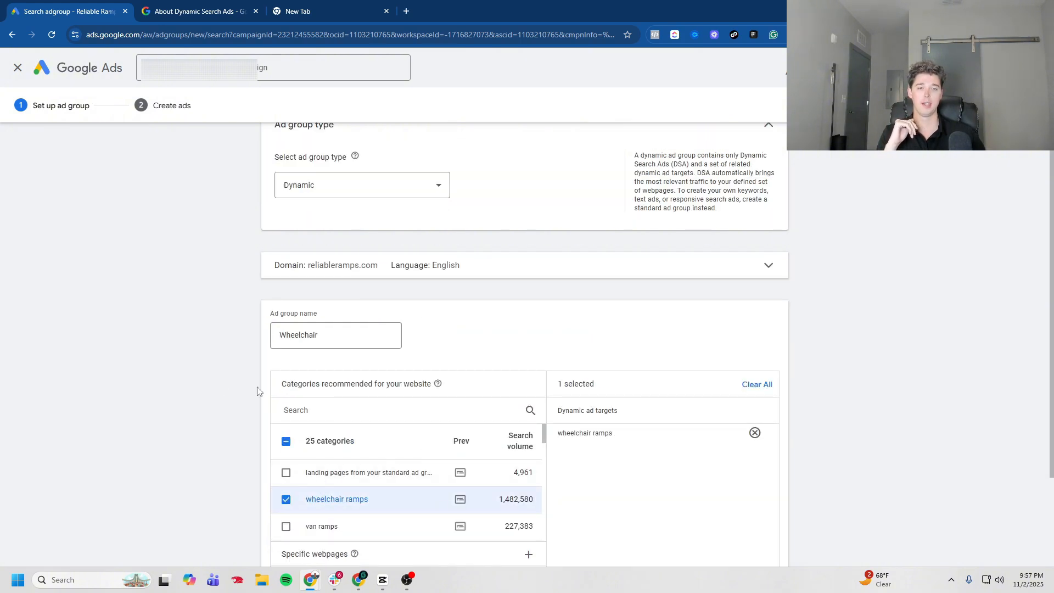
scroll(241, 384, down, 2)
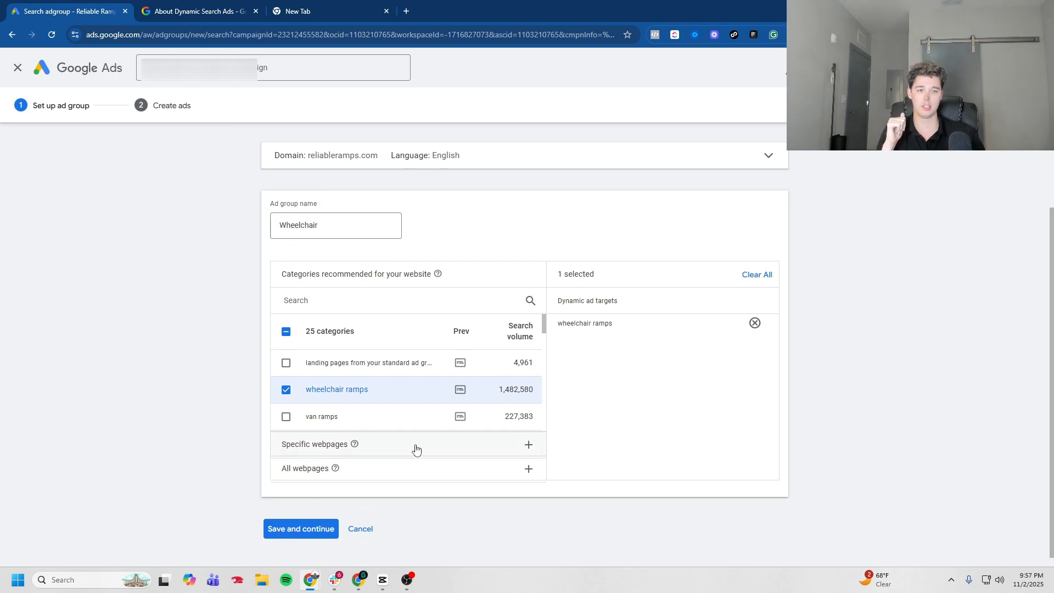
click(460, 389)
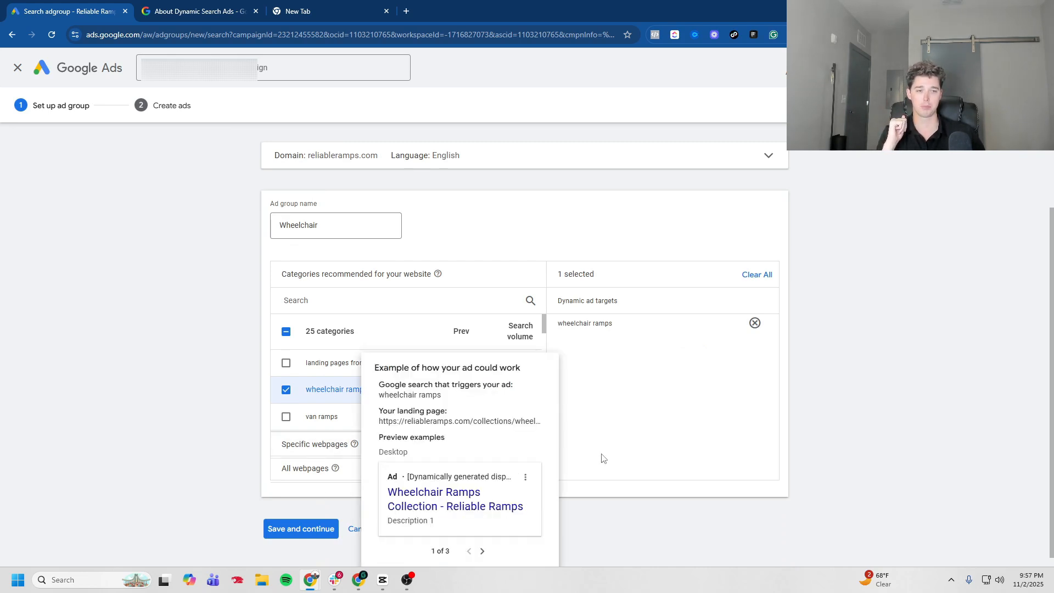
mouse_move(466, 335)
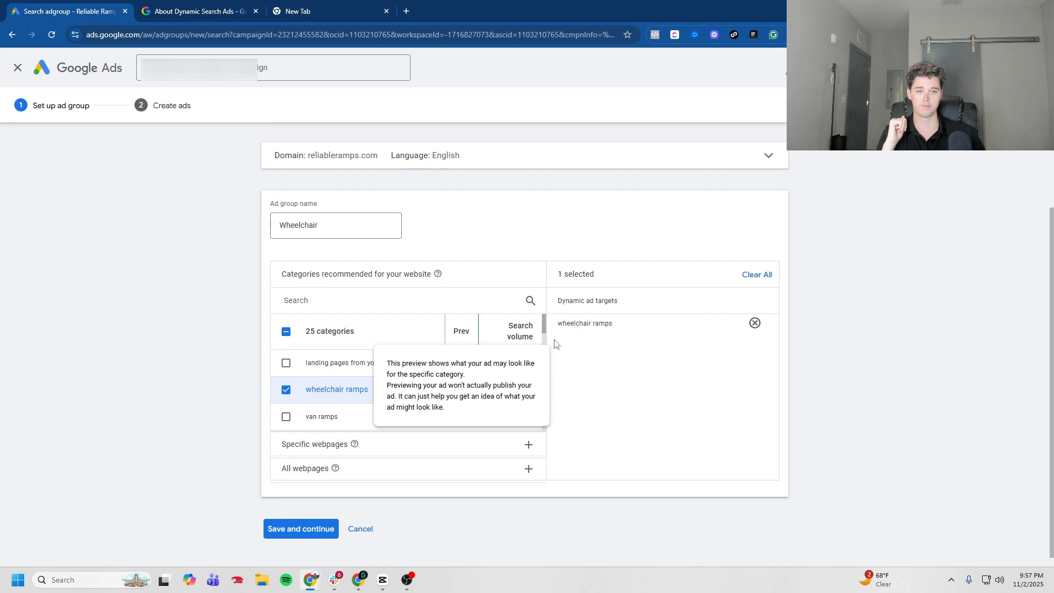
click(460, 389)
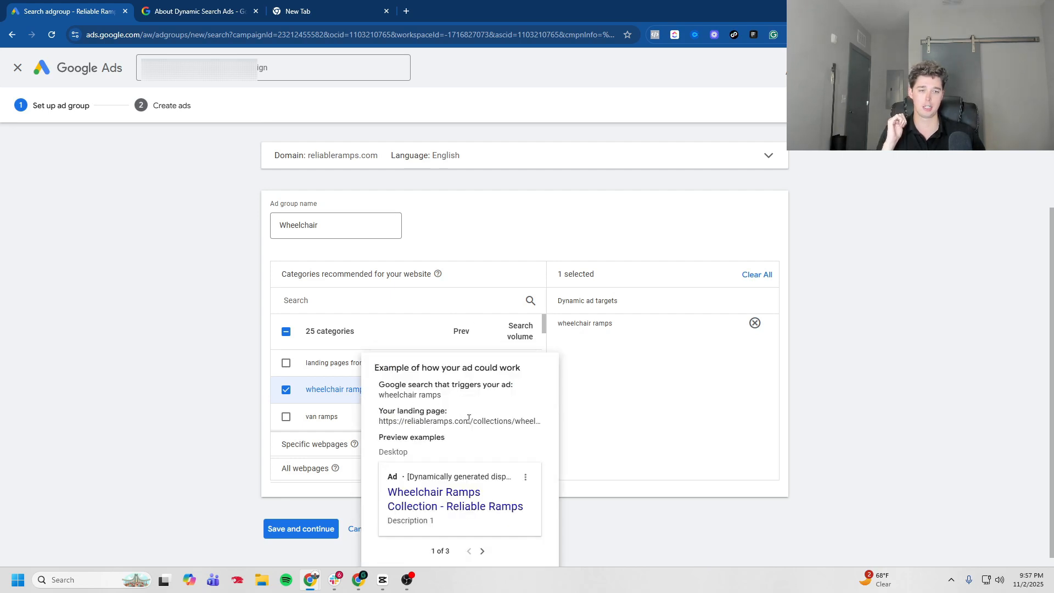
click(481, 551)
click(482, 551)
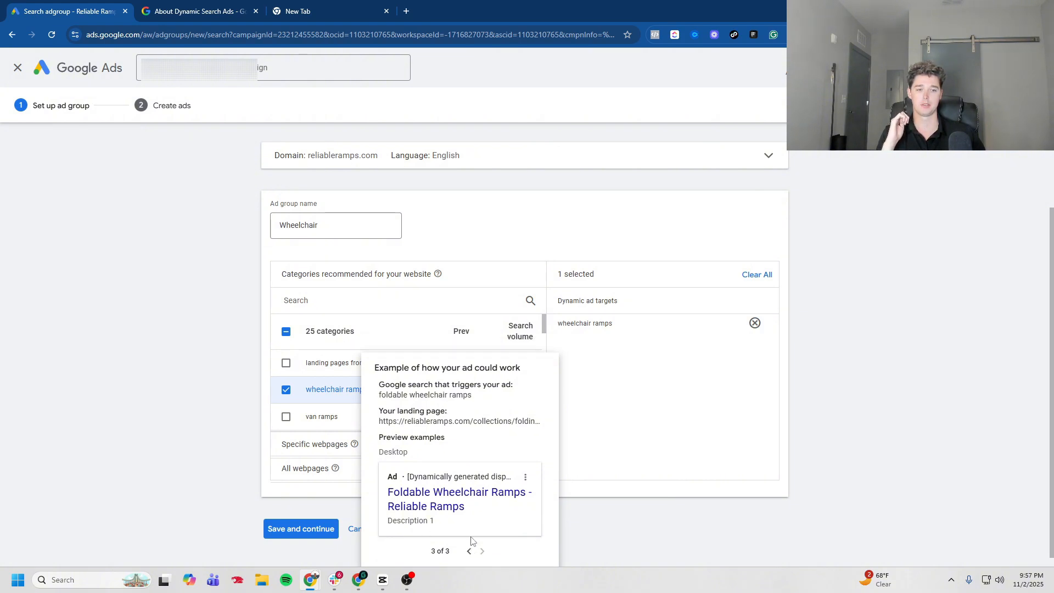
Step: Save the ad group, add a Dynamic Search Ad with the suggested descriptions, and save and continue
click(298, 531)
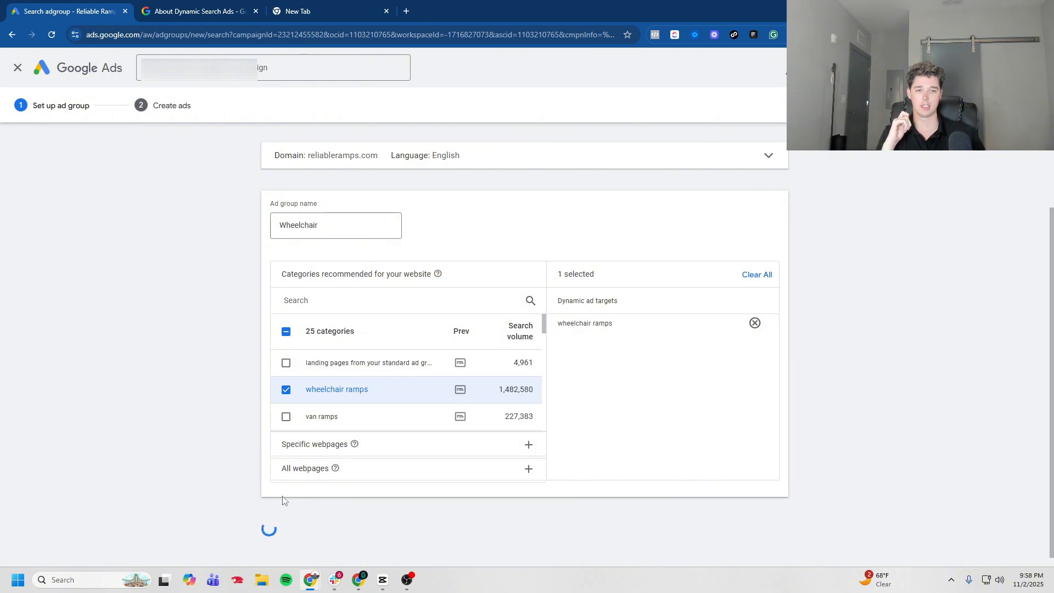
click(240, 423)
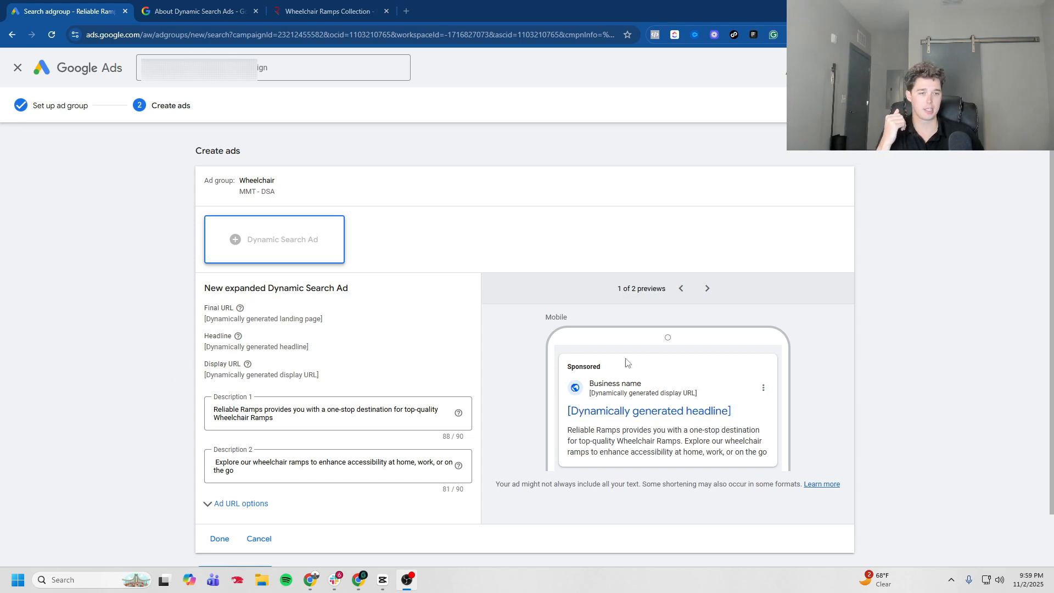
click(707, 288)
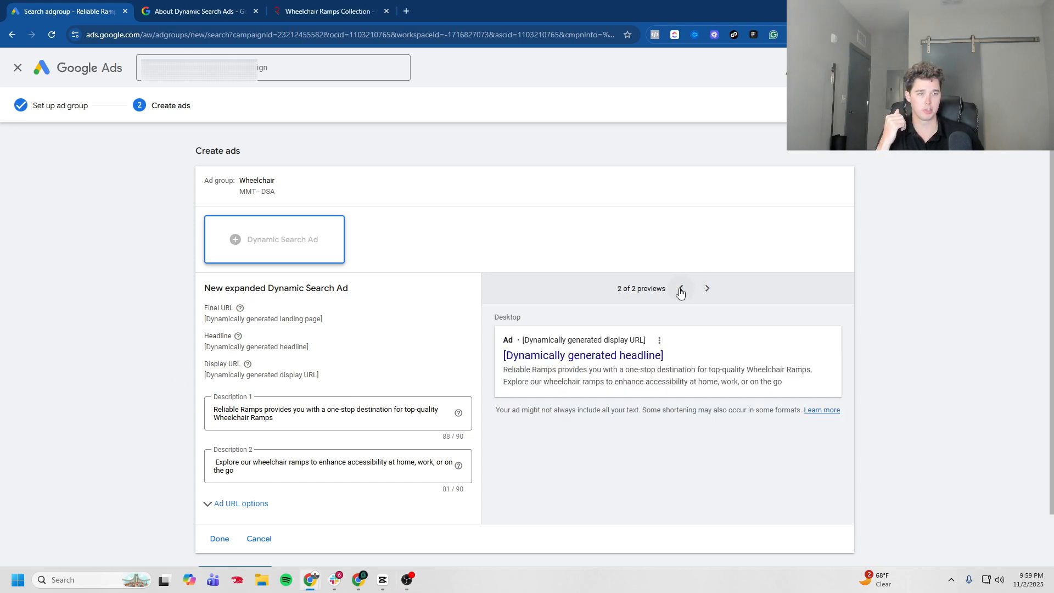
click(680, 289)
click(219, 539)
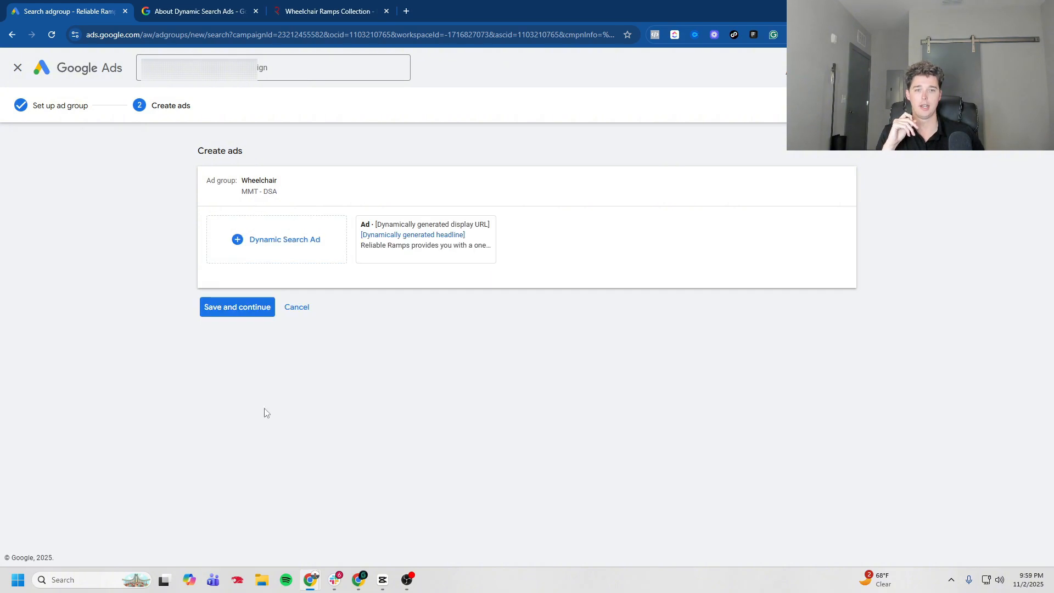
click(225, 306)
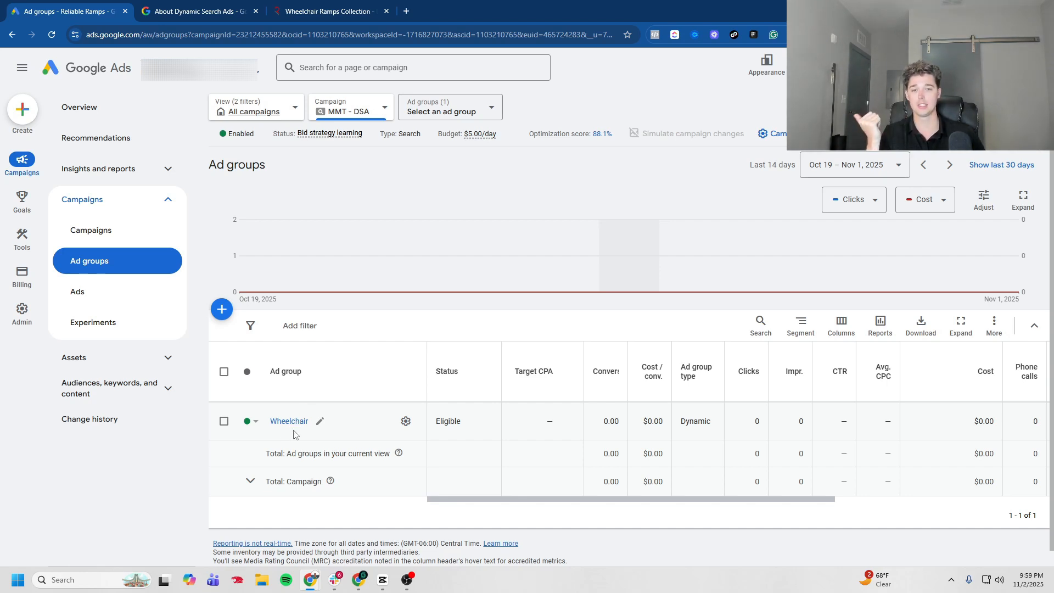
Step: Open the Wheelchair ad group's dynamic ad targets and review the add-target form without saving
click(290, 421)
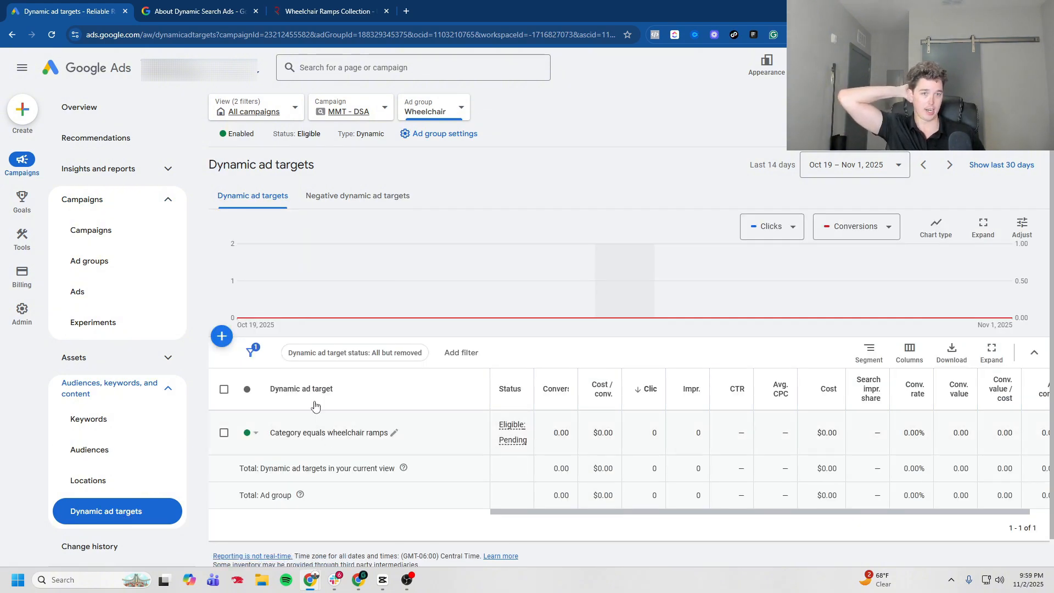
click(224, 339)
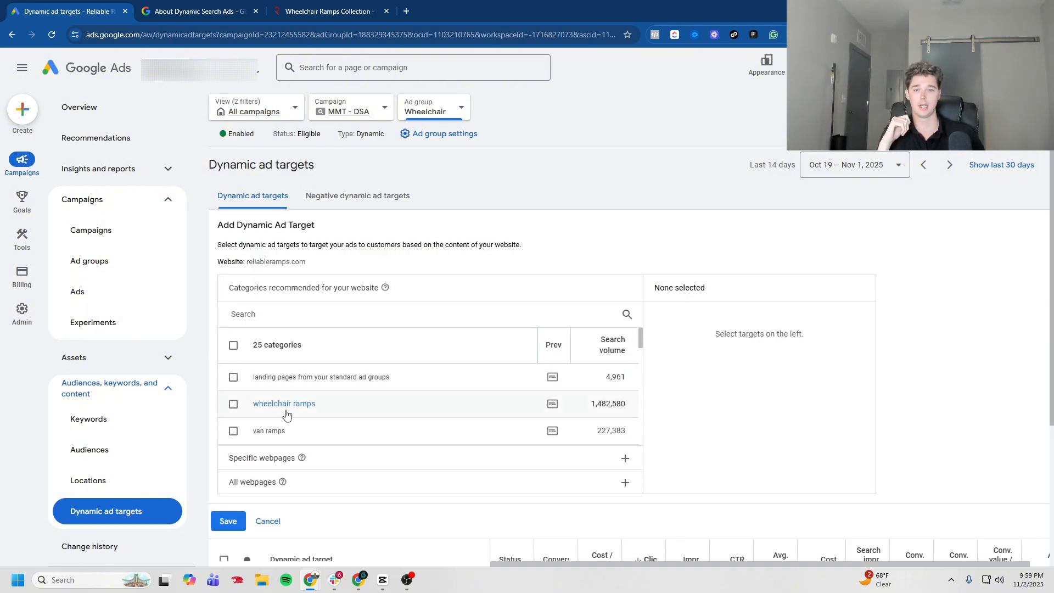
scroll(287, 431, down, 1)
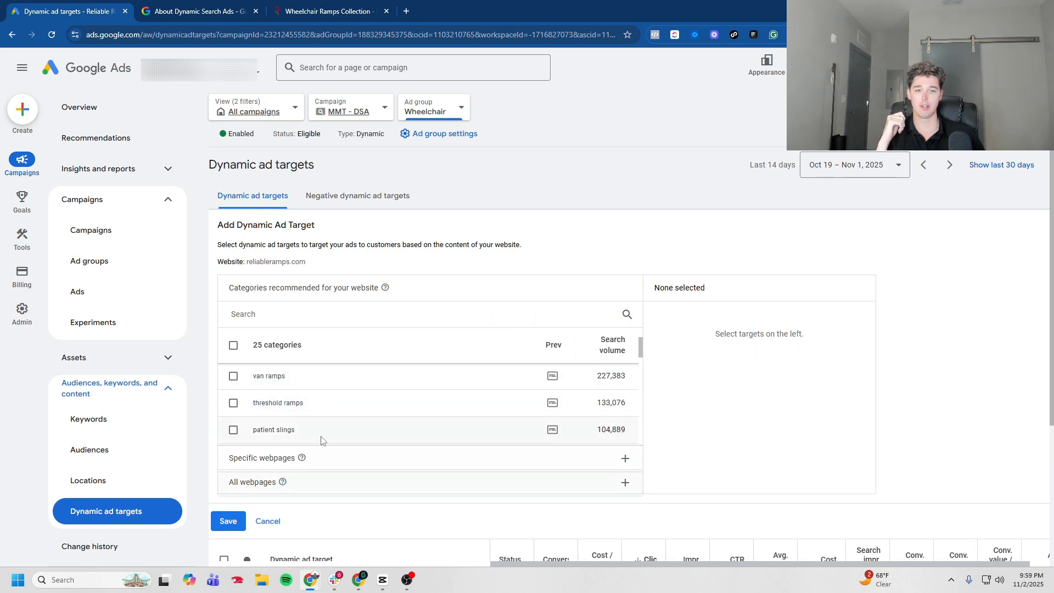
click(269, 522)
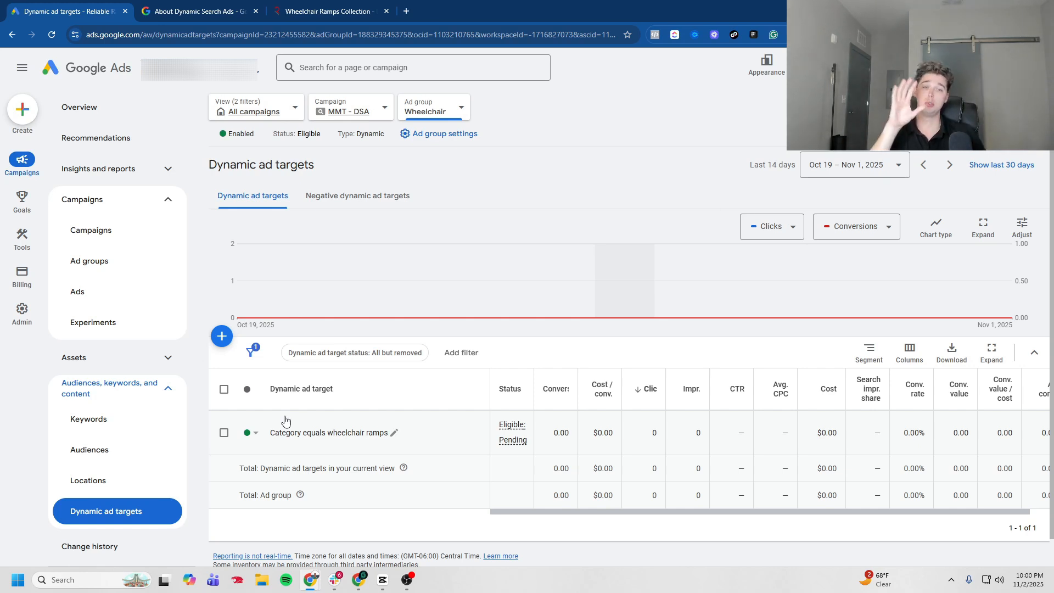
Step: Add a negative dynamic ad target rule excluding pages whose URL contains blog, and save it
click(387, 198)
click(228, 223)
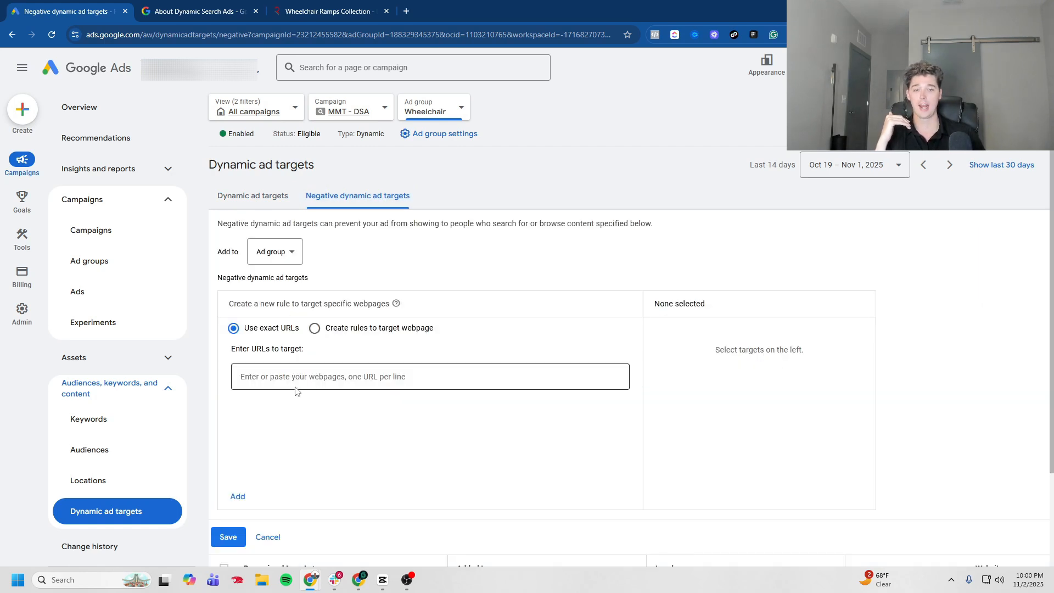
click(315, 377)
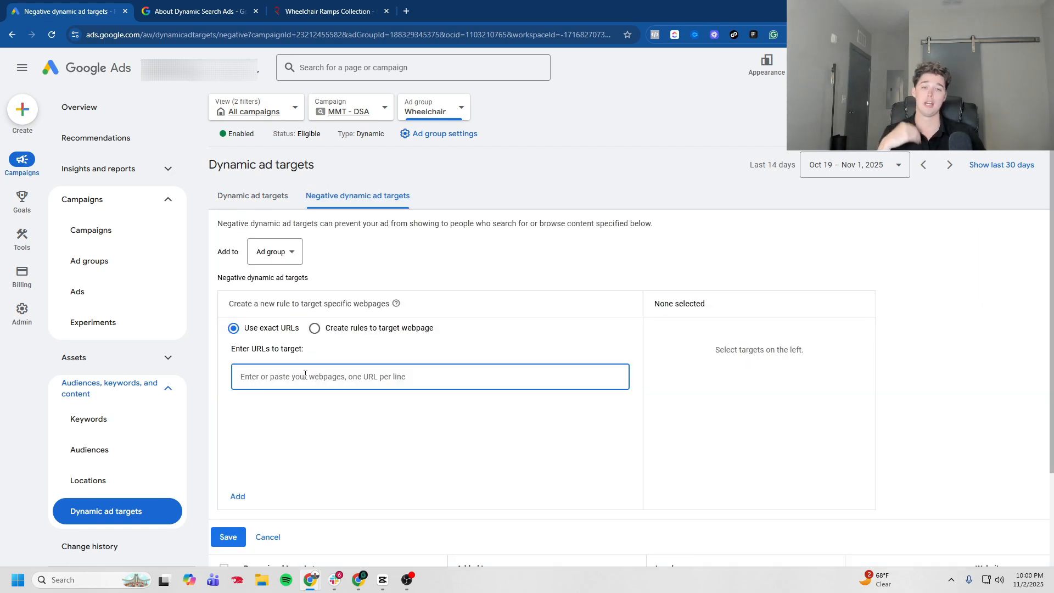
click(347, 331)
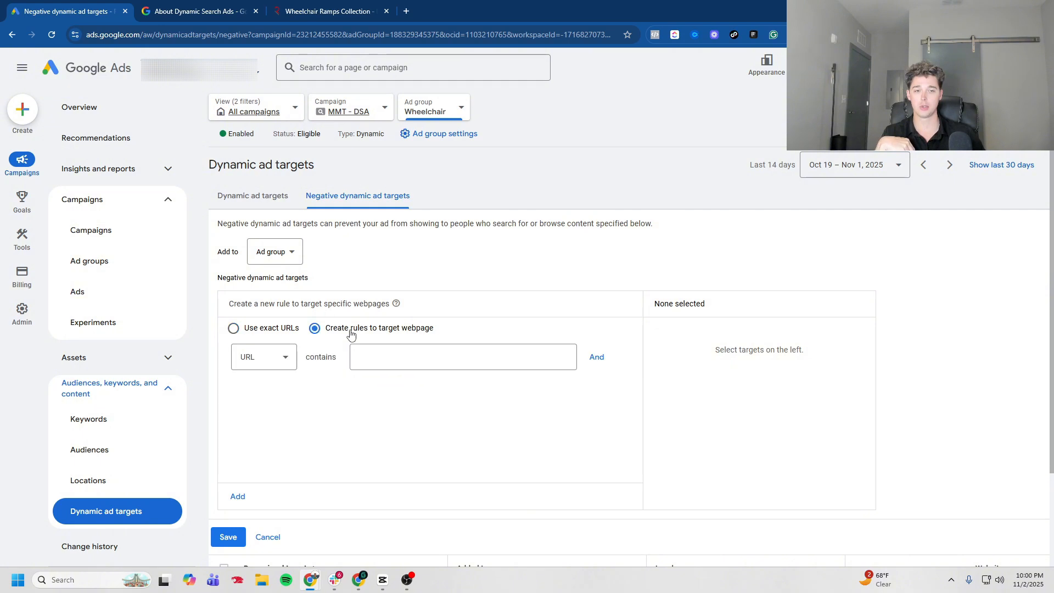
click(373, 356)
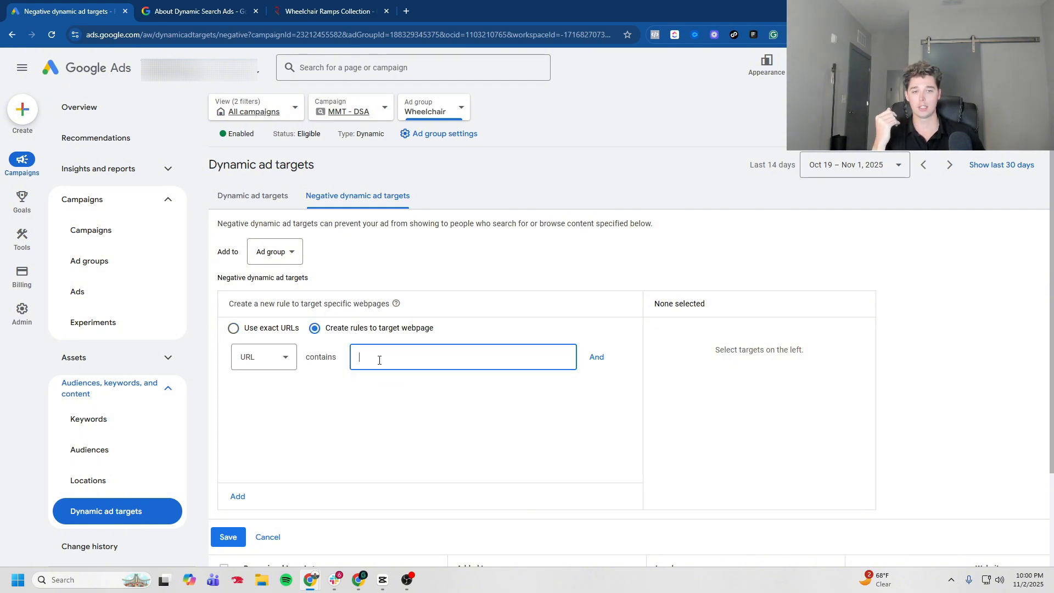
text(blog)
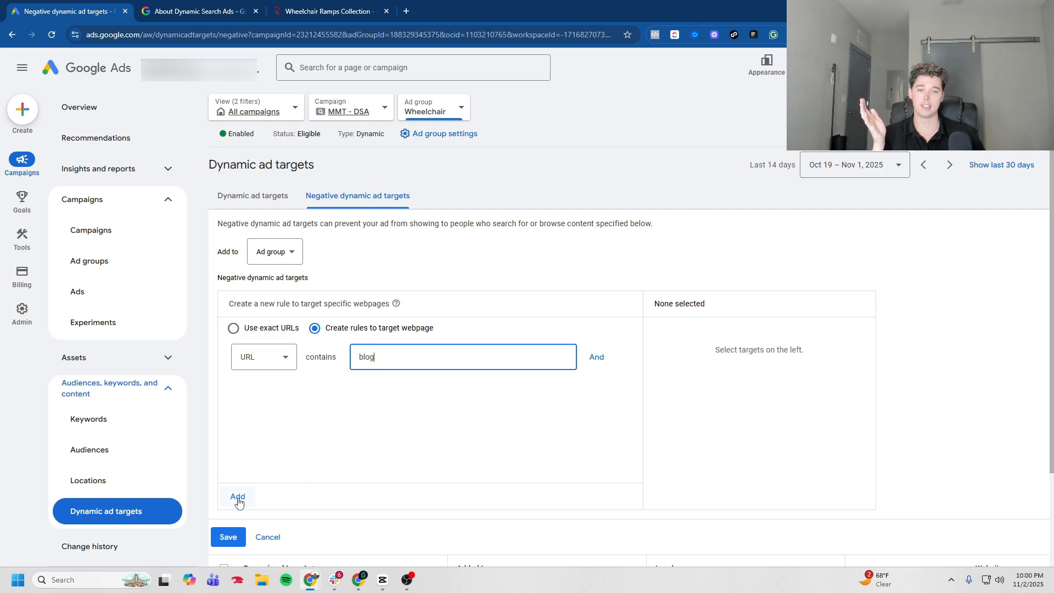
click(238, 496)
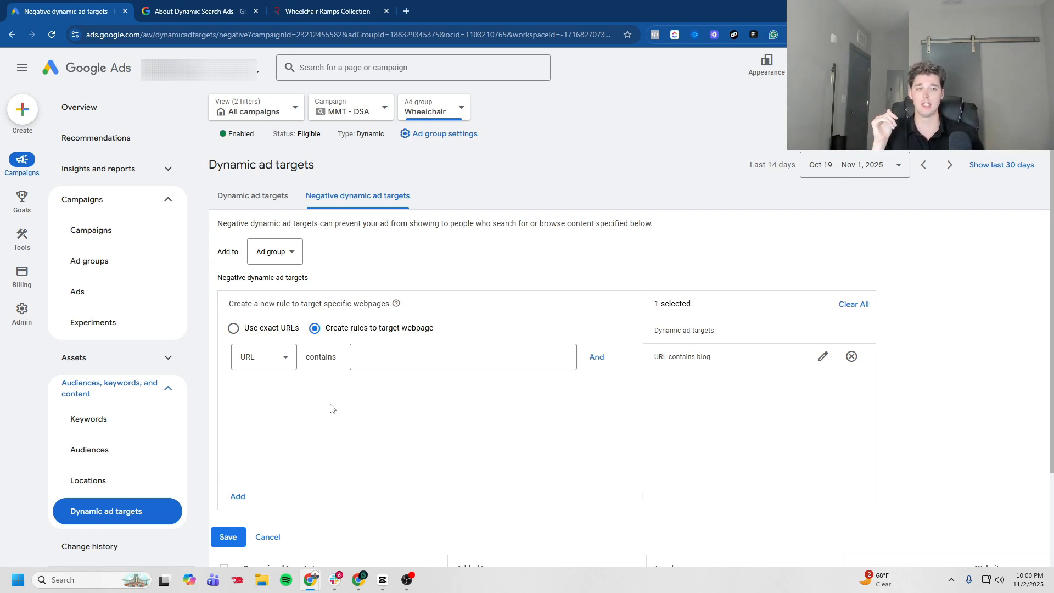
click(227, 537)
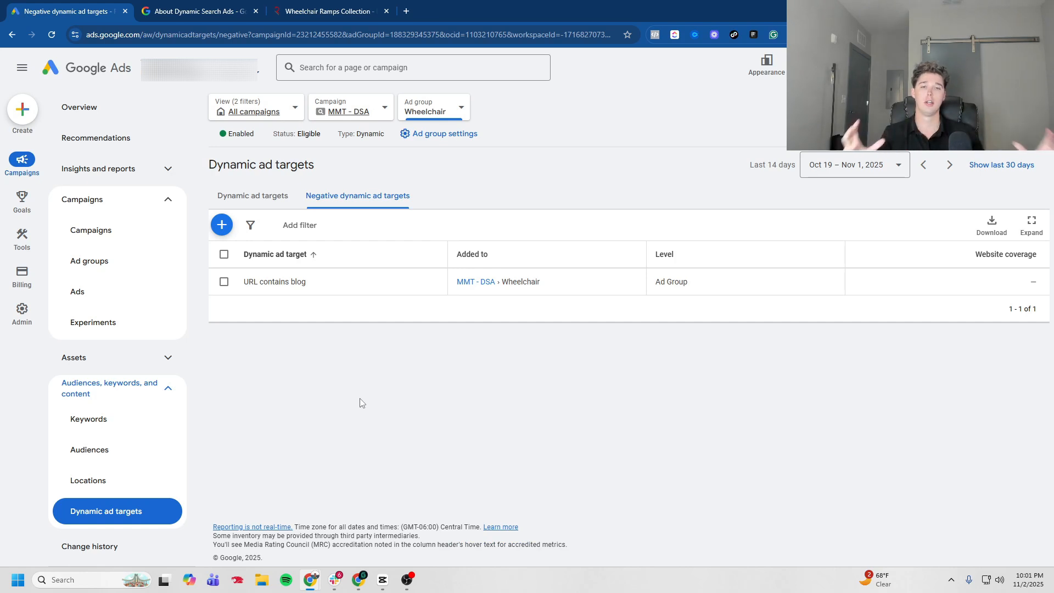
Step: Begin a new dynamic ad target rule for specific webpages with the condition set to Page title contains
click(256, 197)
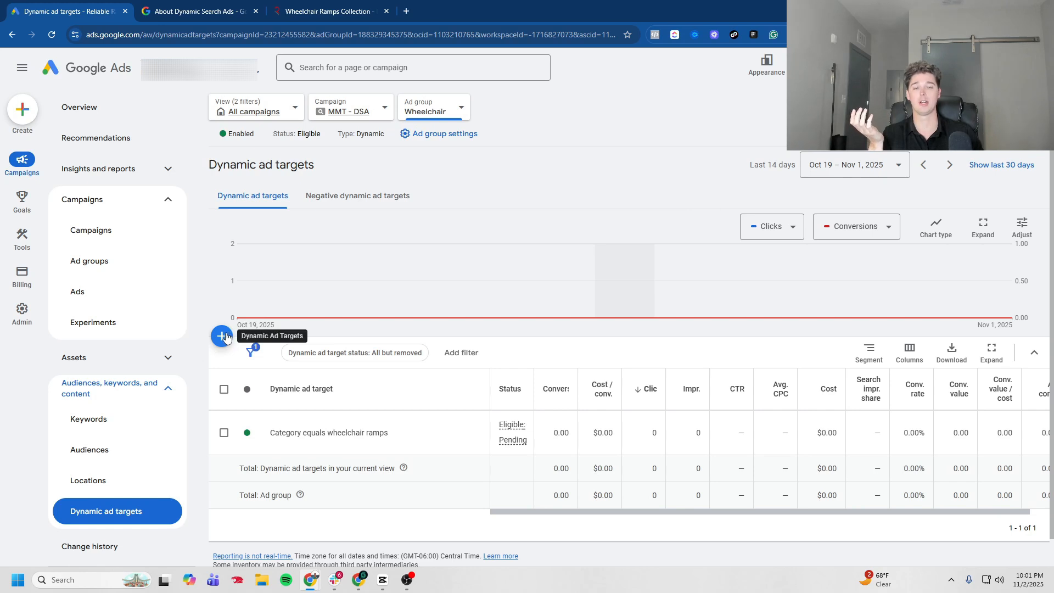
click(222, 336)
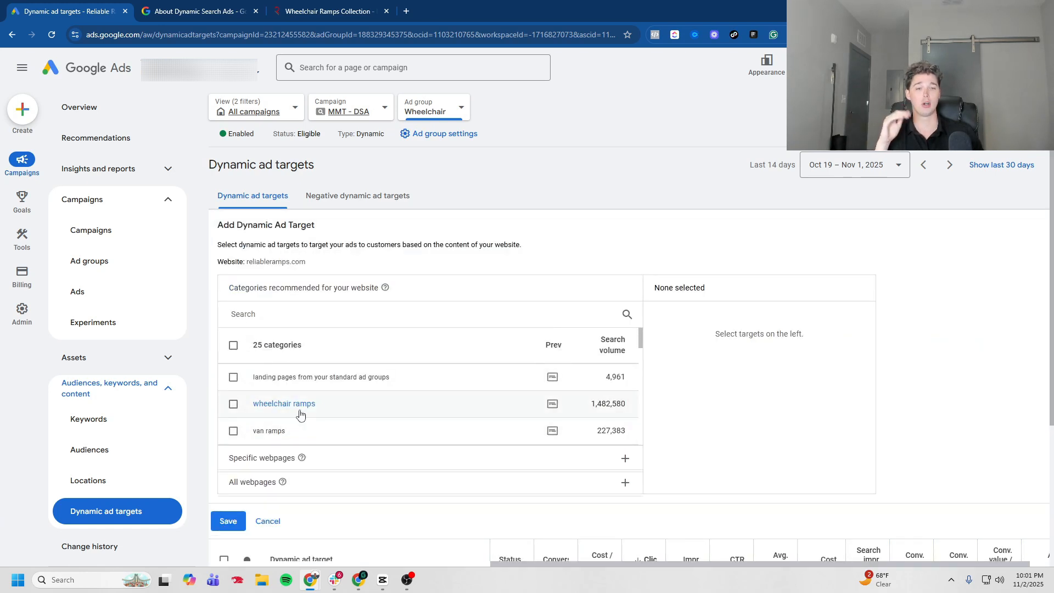
click(345, 458)
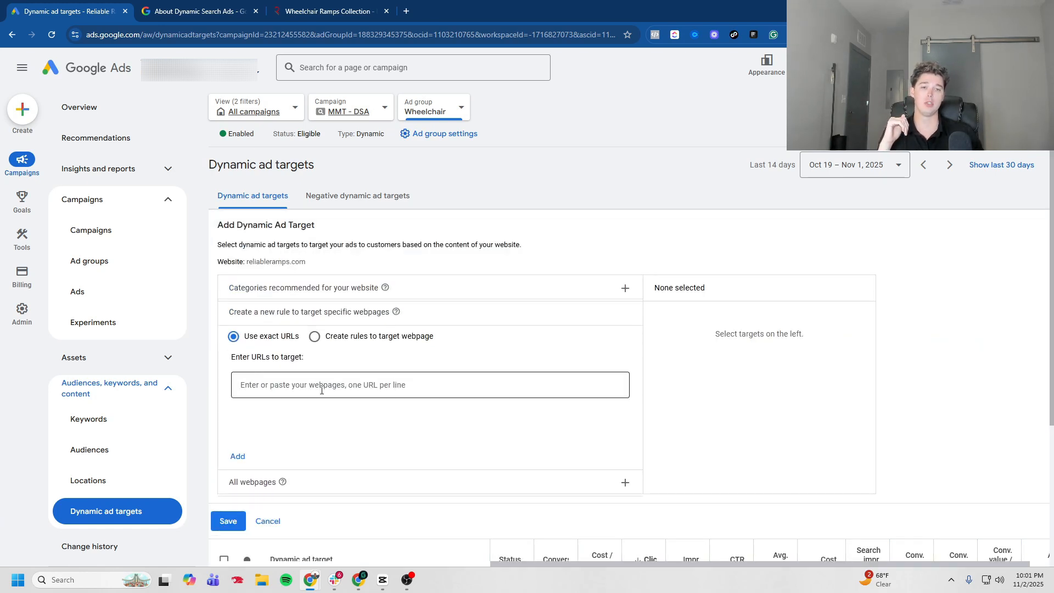
click(329, 336)
click(377, 364)
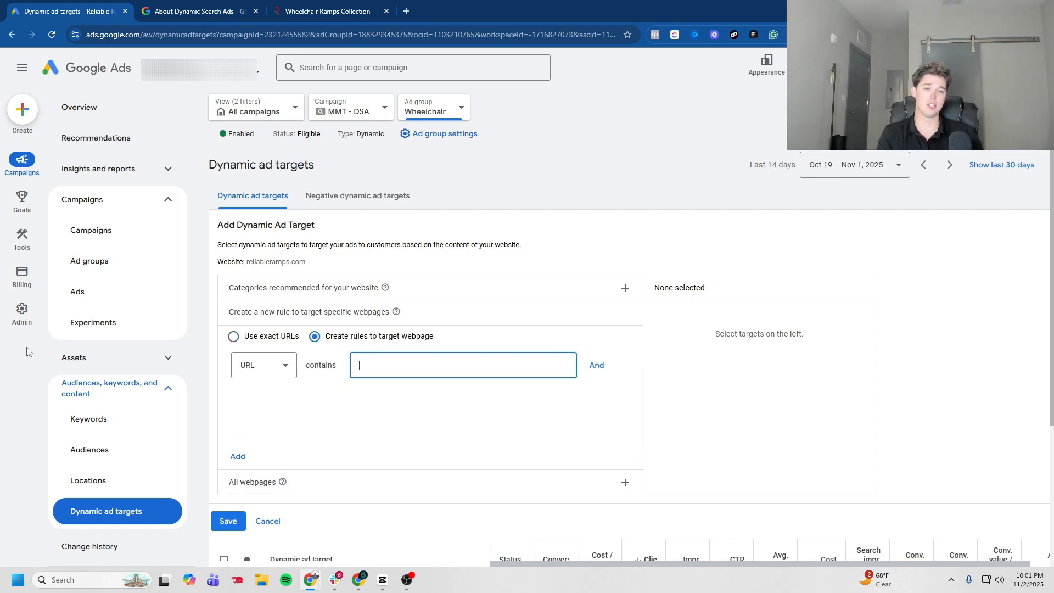
text(wheelchair)
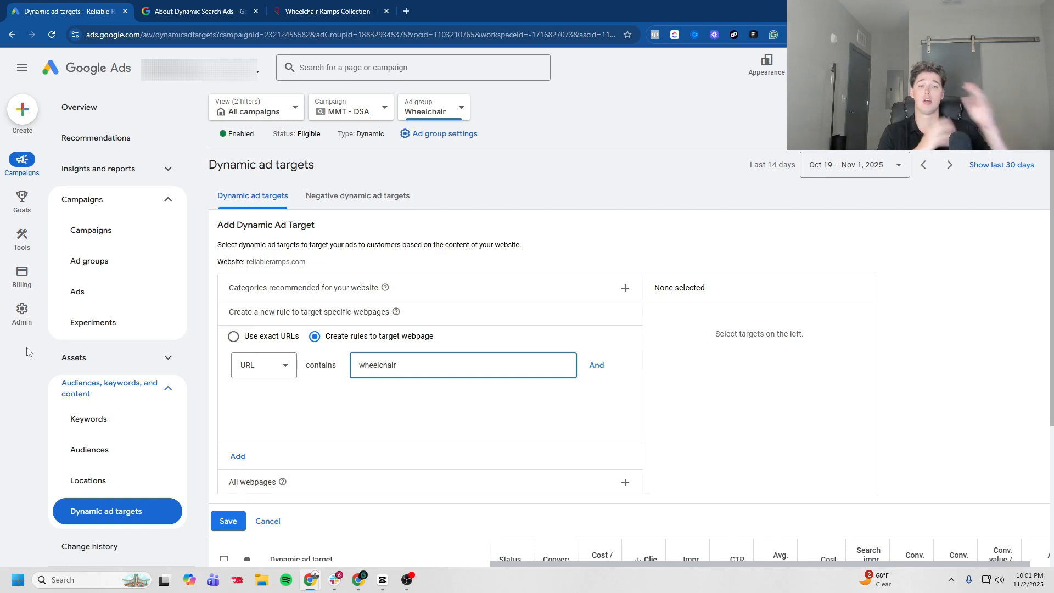
click(278, 366)
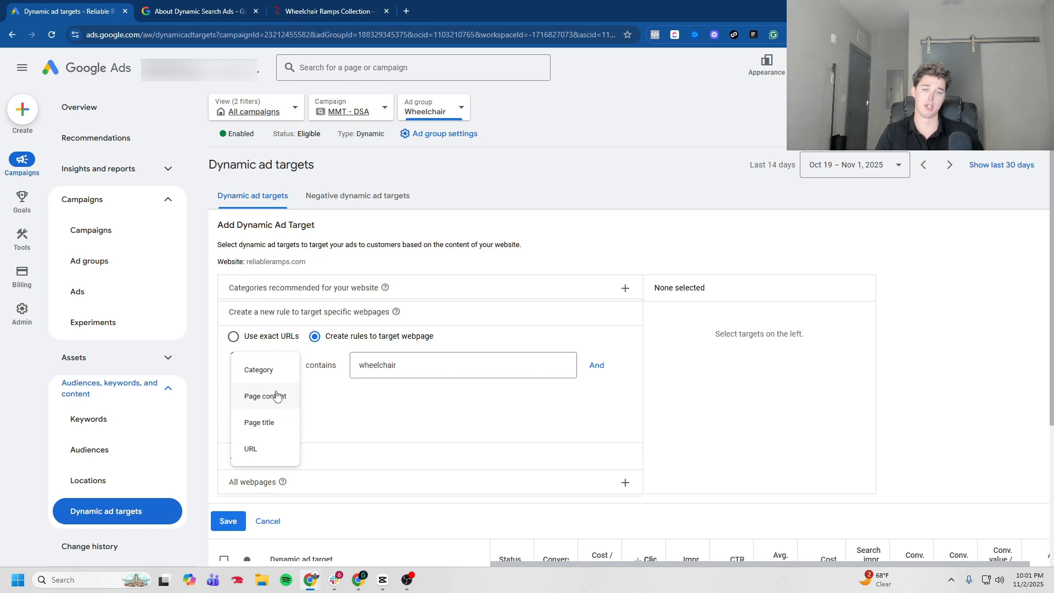
click(277, 428)
click(277, 372)
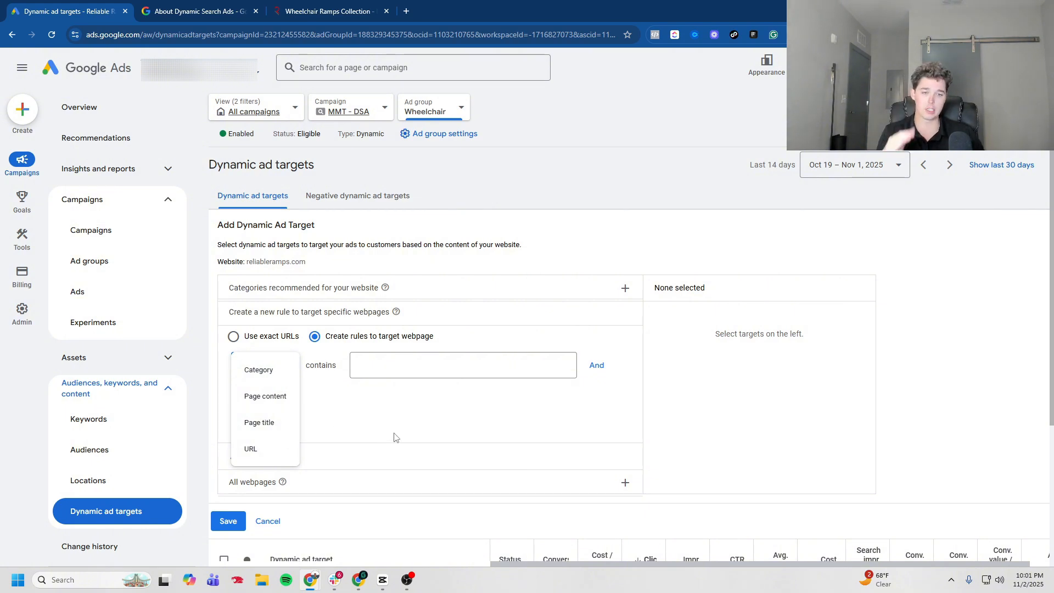
click(374, 406)
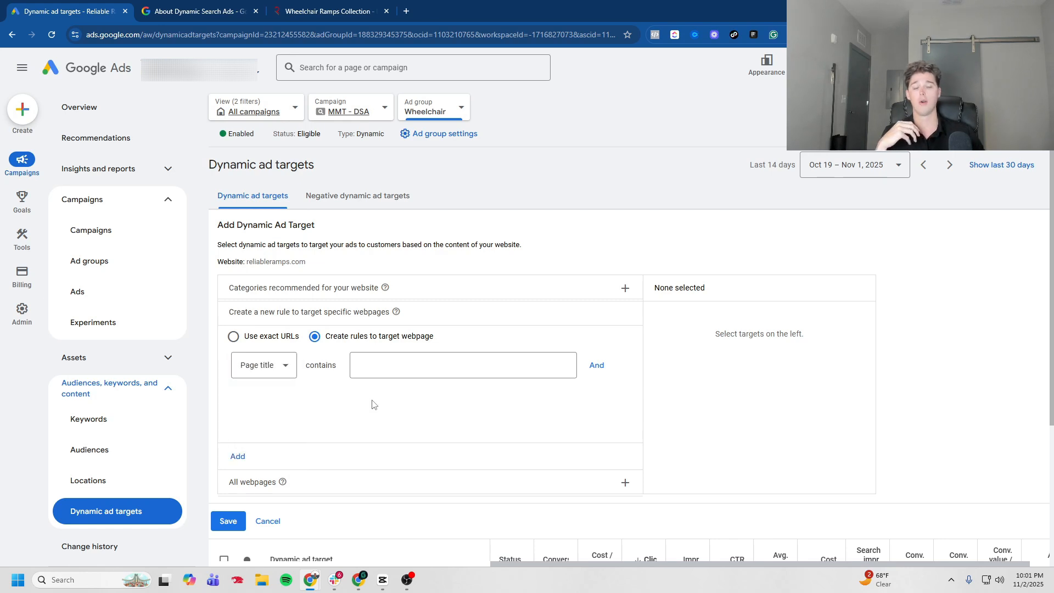